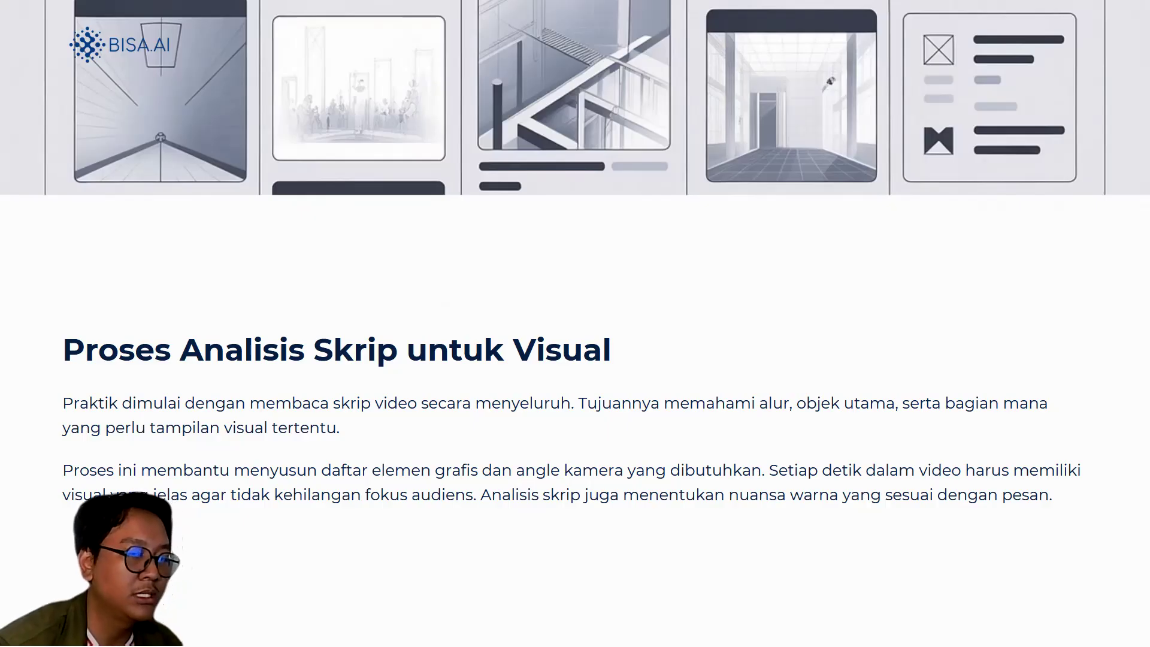
Present the "Menentukan Elemen Visual" slide full screen and compare it with the 10-second burger script in ChatGPT
key("Right")
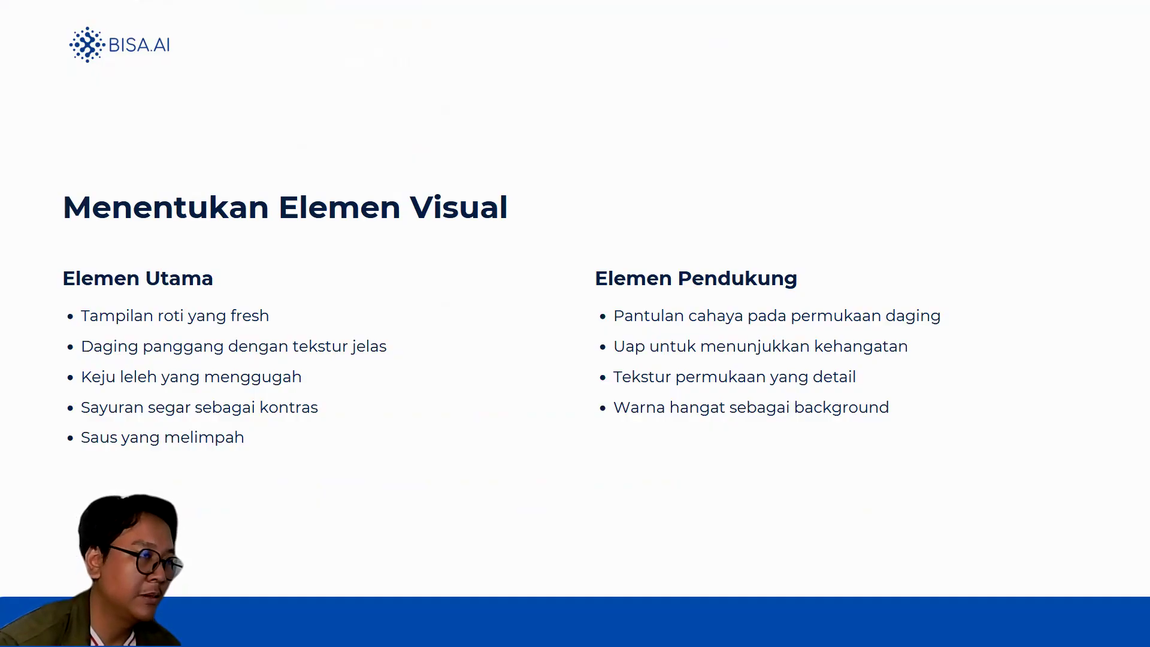
key("Escape")
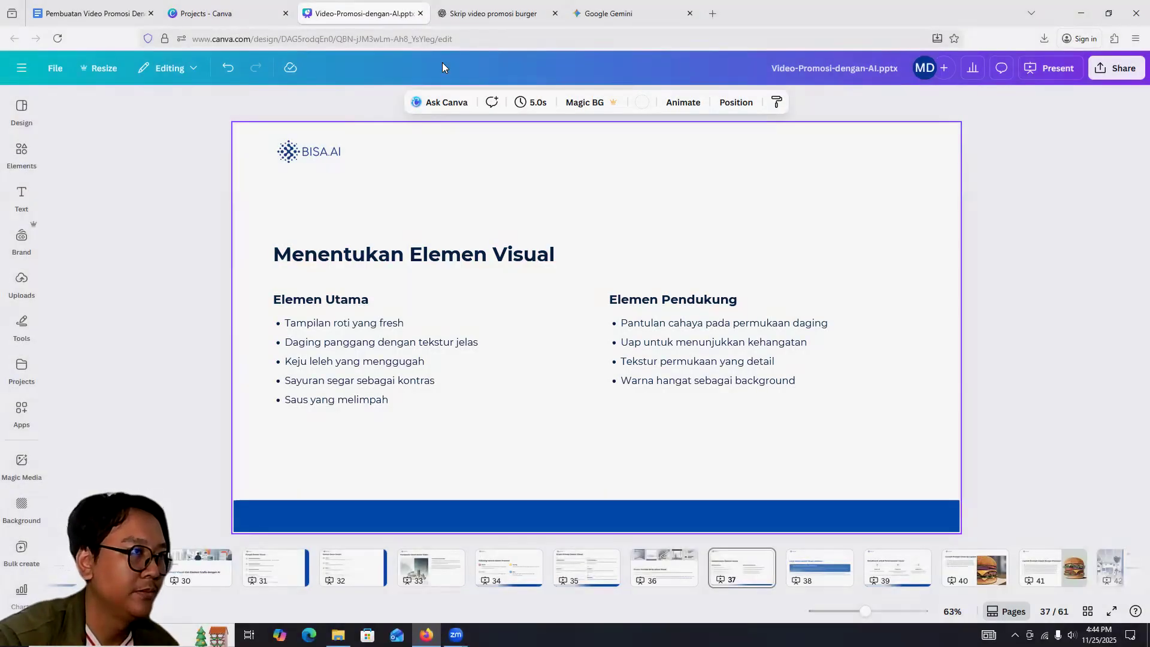
key("ctrl+Tab")
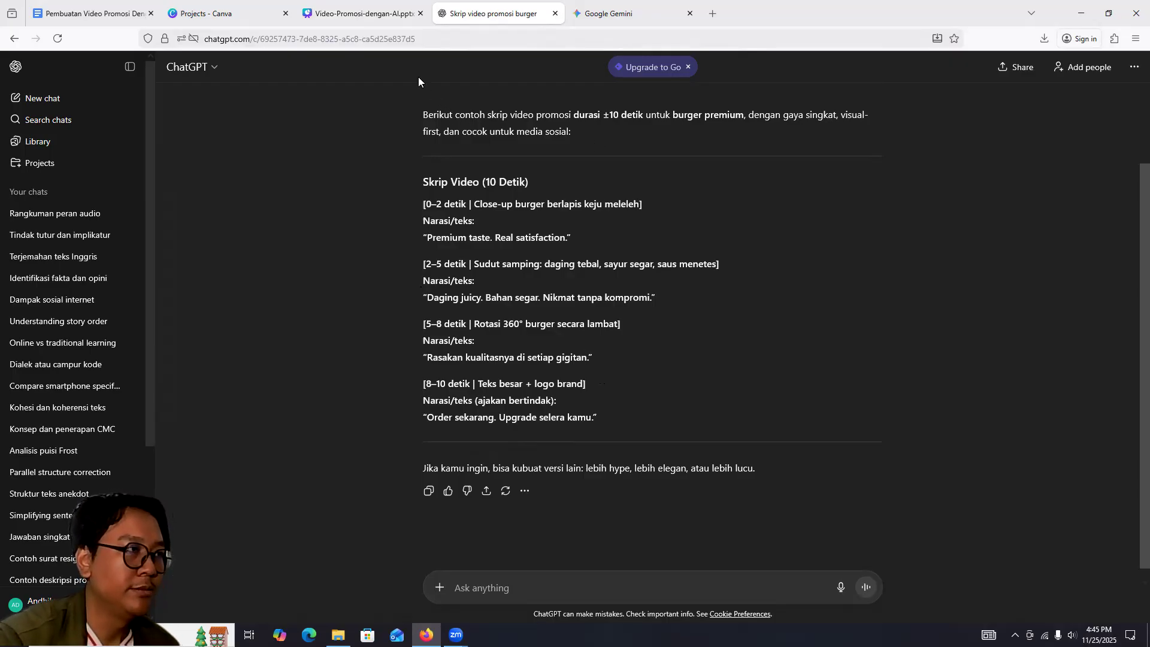
left_click(357, 17)
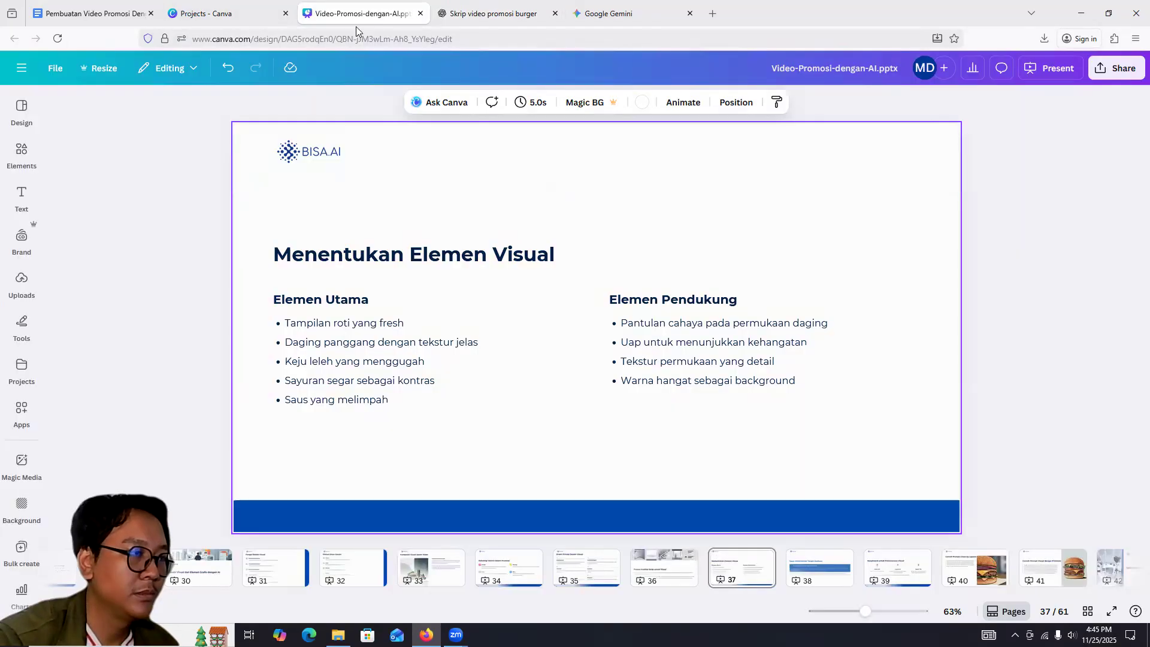
left_click(1112, 616)
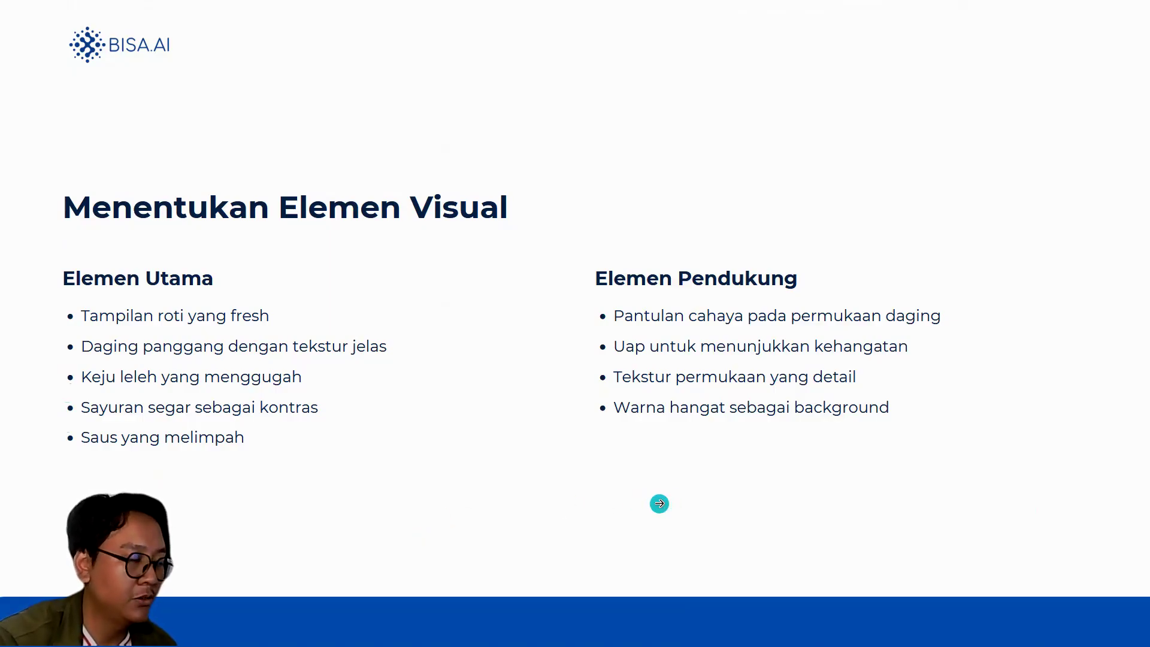
key("Escape")
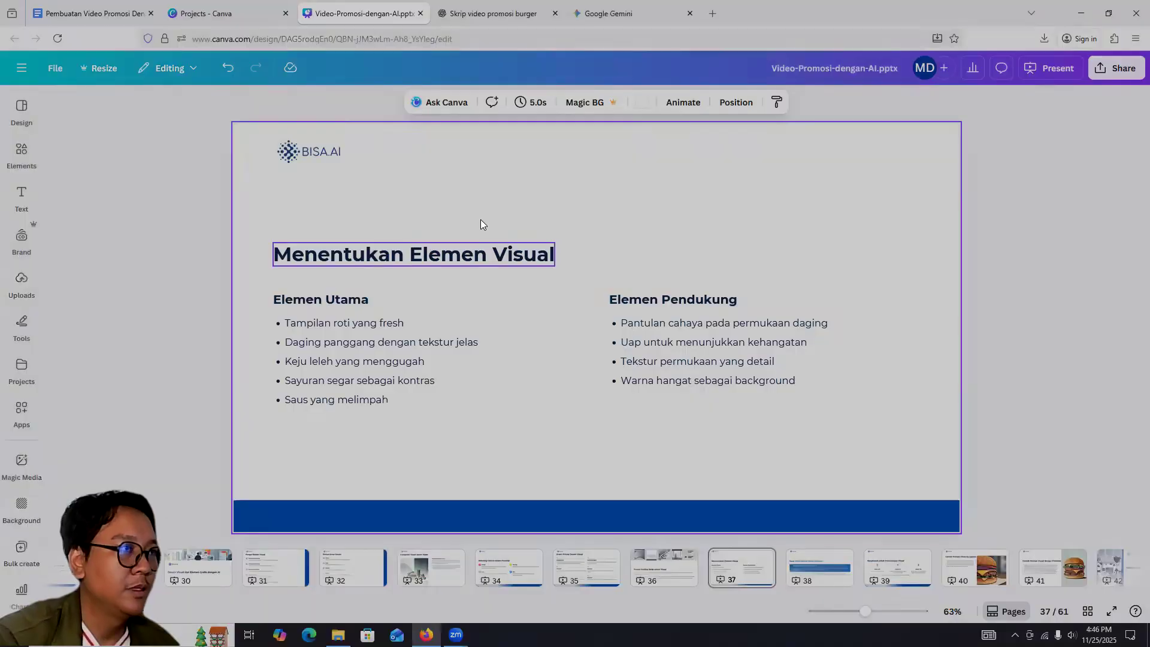
In ChatGPT, copy the full "Skrip Video (10 Detik)" text into a new message and start a new line below it
left_click(439, 17)
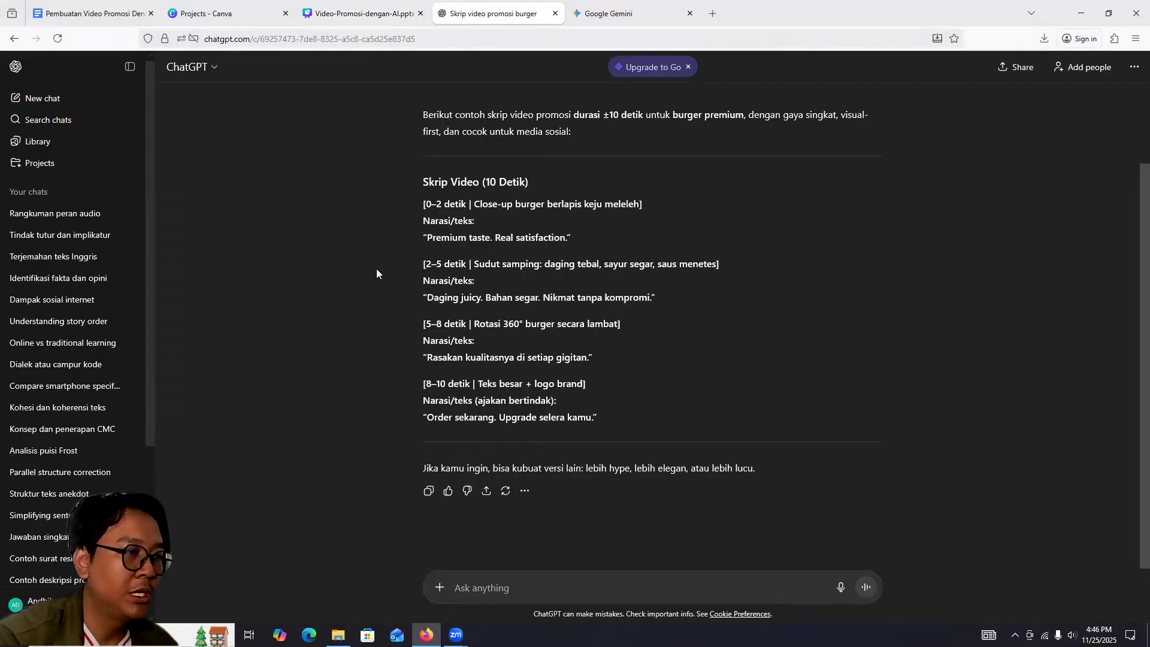
left_click_drag(417, 181, 643, 415)
key("ctrl+c")
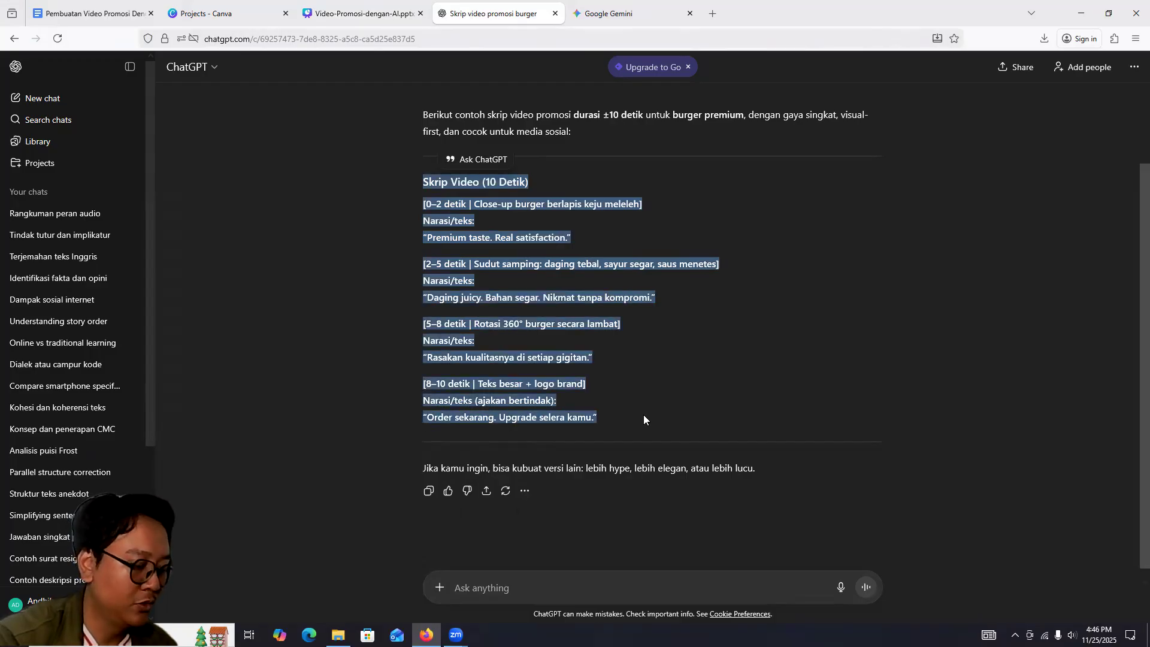
left_click(549, 575)
key("ctrl+v")
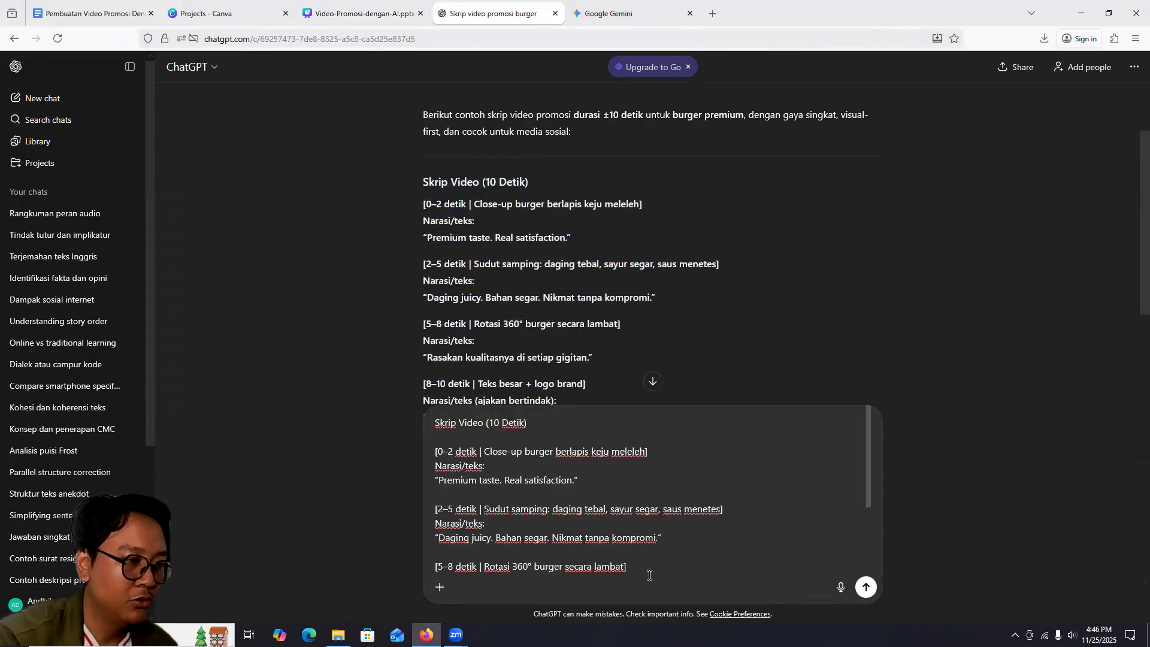
key("shift+Return")
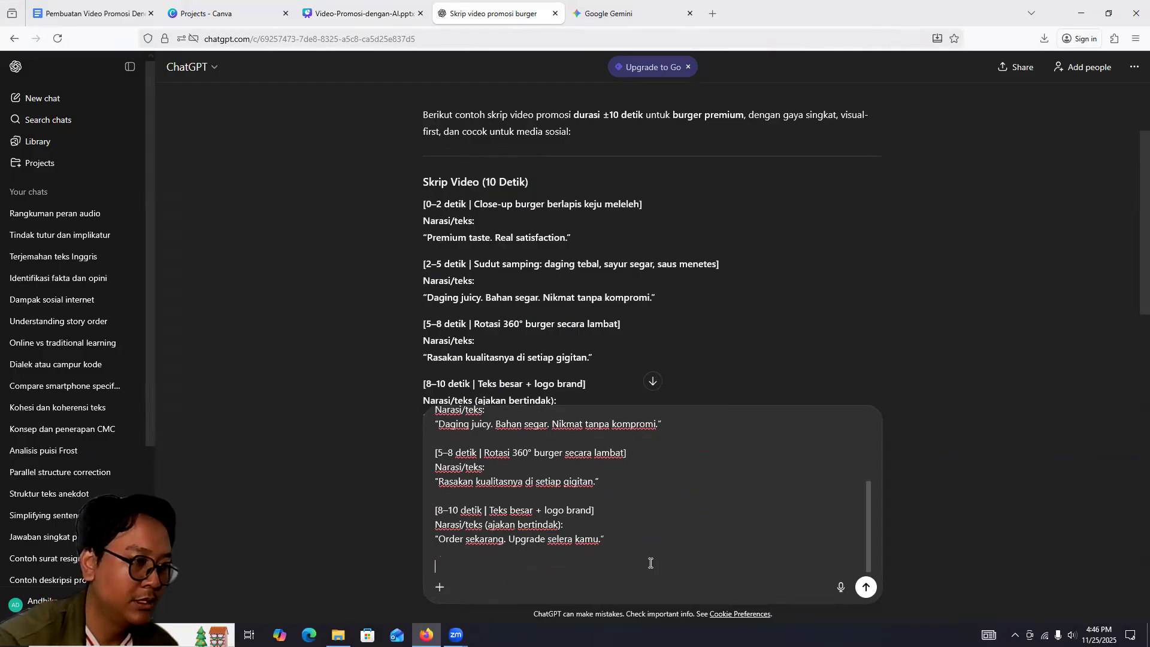
Check the slide's element categories, add "Buatkan elemen penting untuk video tersebut dari elemen utama dan elemen pendukung" to the ChatGPT message, and send it
left_click(300, 7)
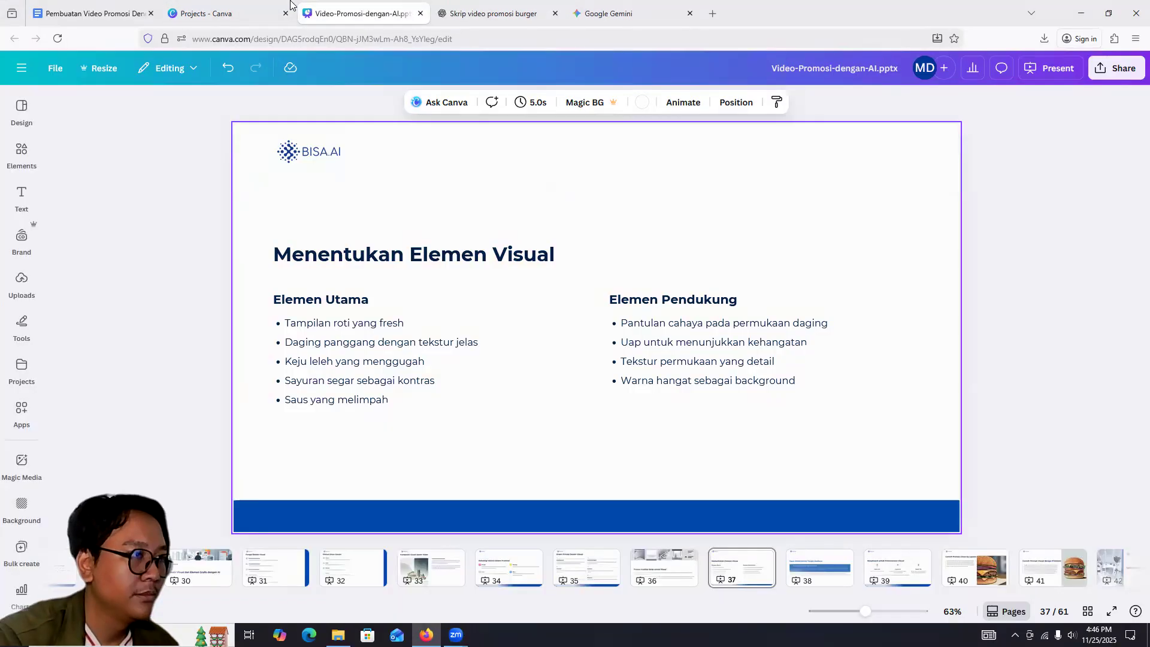
left_click(454, 21)
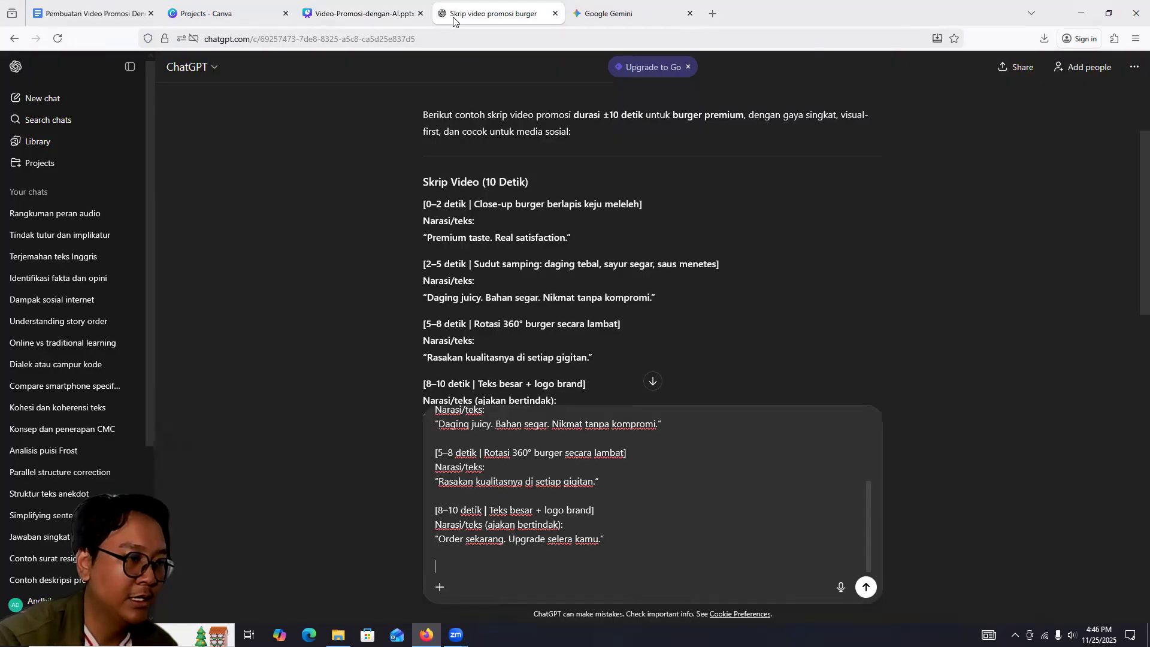
type("Buatkan ")
type("elemen penti")
type("ngh")
key("BackSpace")
key("BackSpace")
type("untuk ")
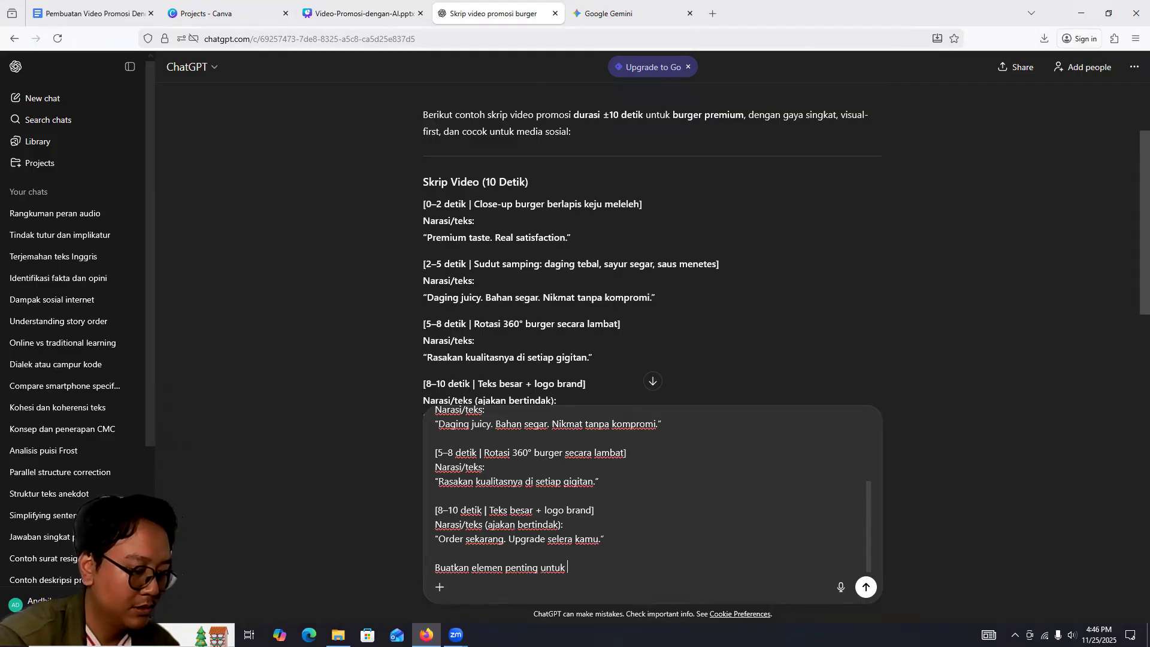
type("video")
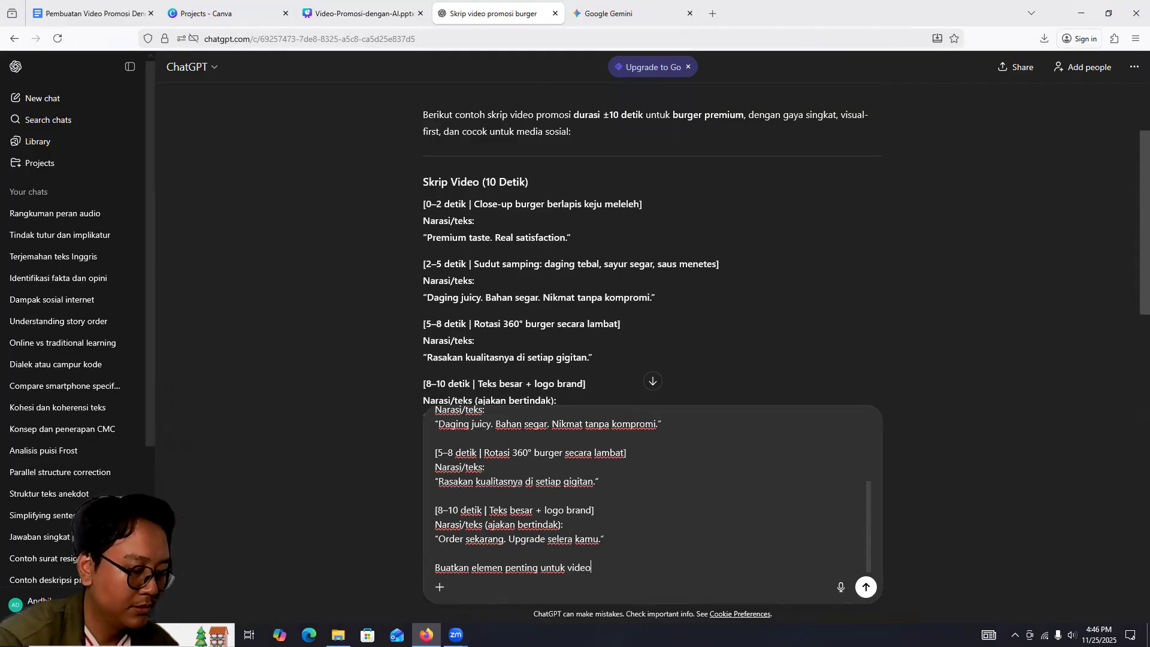
type(" tersebut")
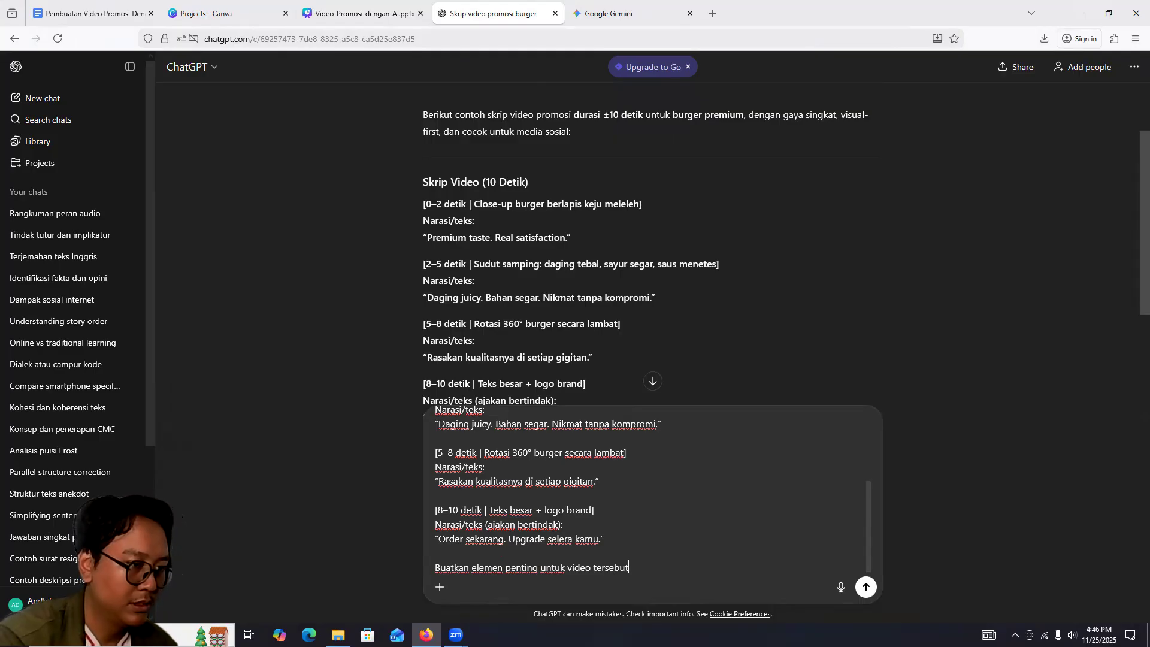
type(" dari ele")
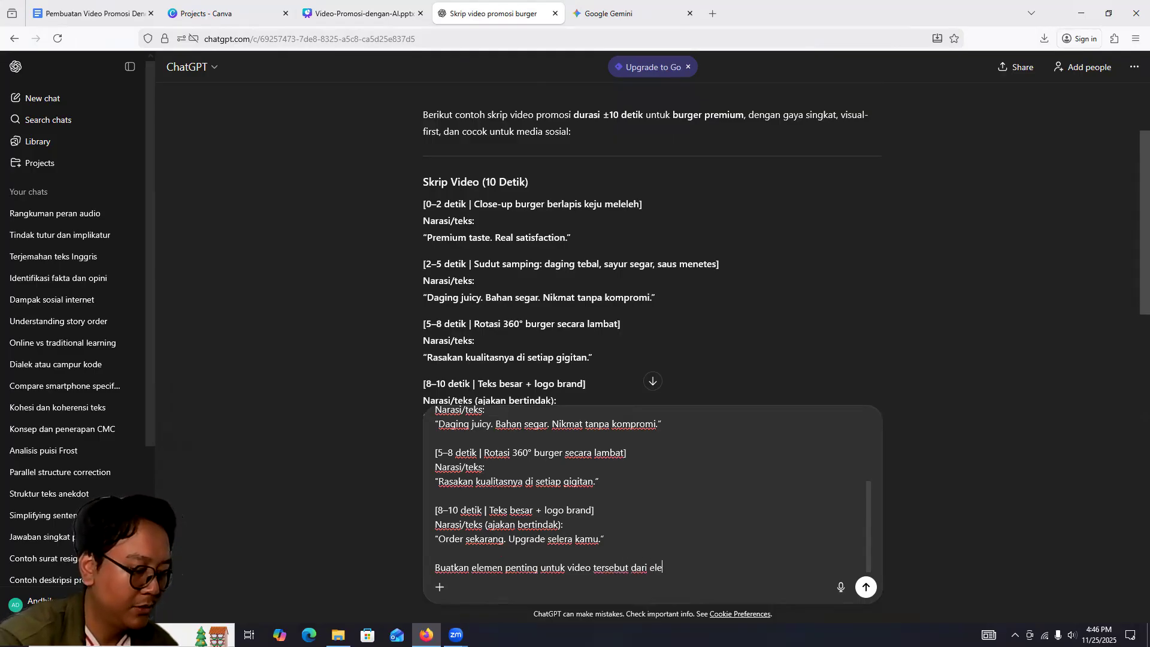
type("men utama dan")
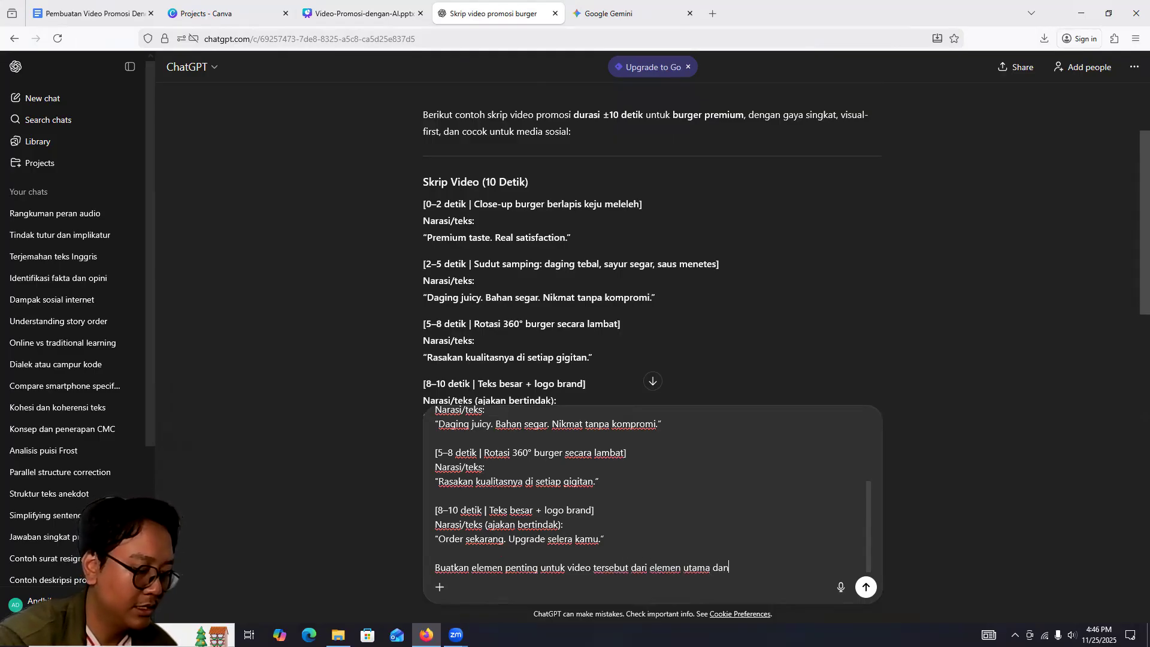
type(" elemen pendukung")
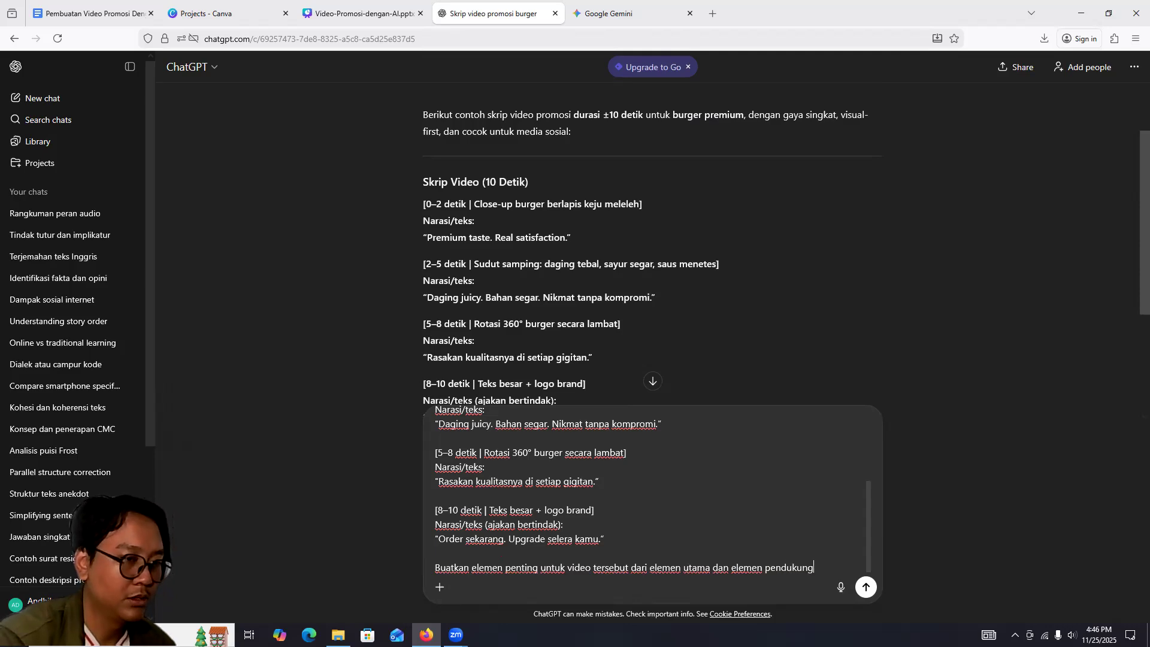
key("Return")
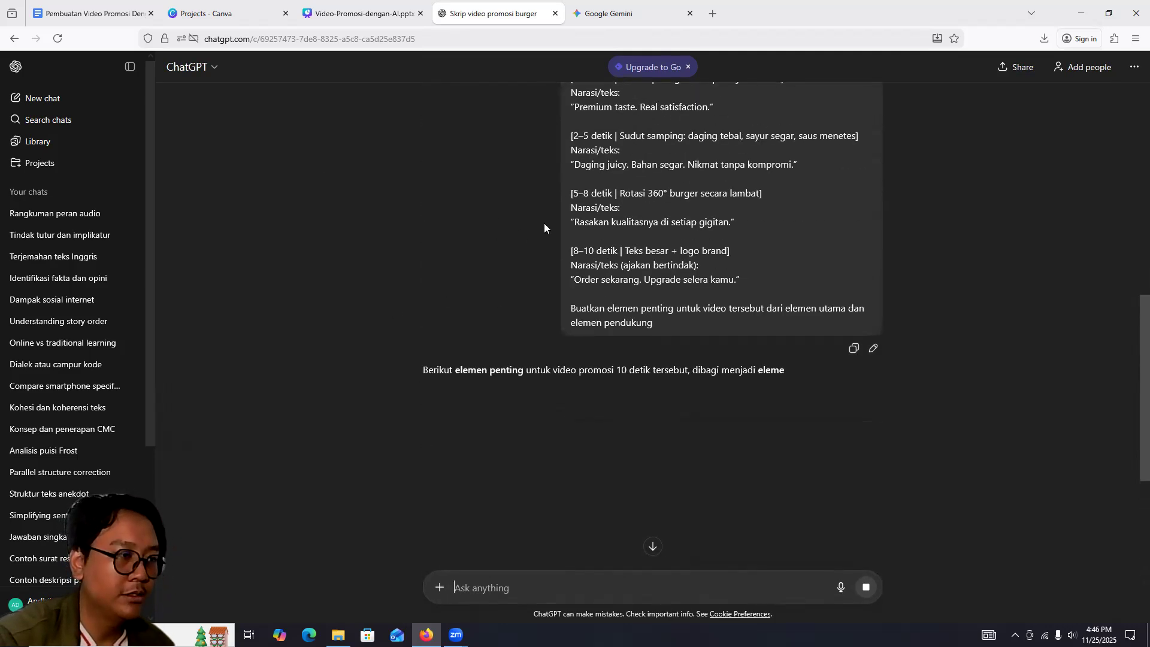
Read through the main and supporting elements in ChatGPT's answer for the burger video
scroll(533, 226, "down", 2)
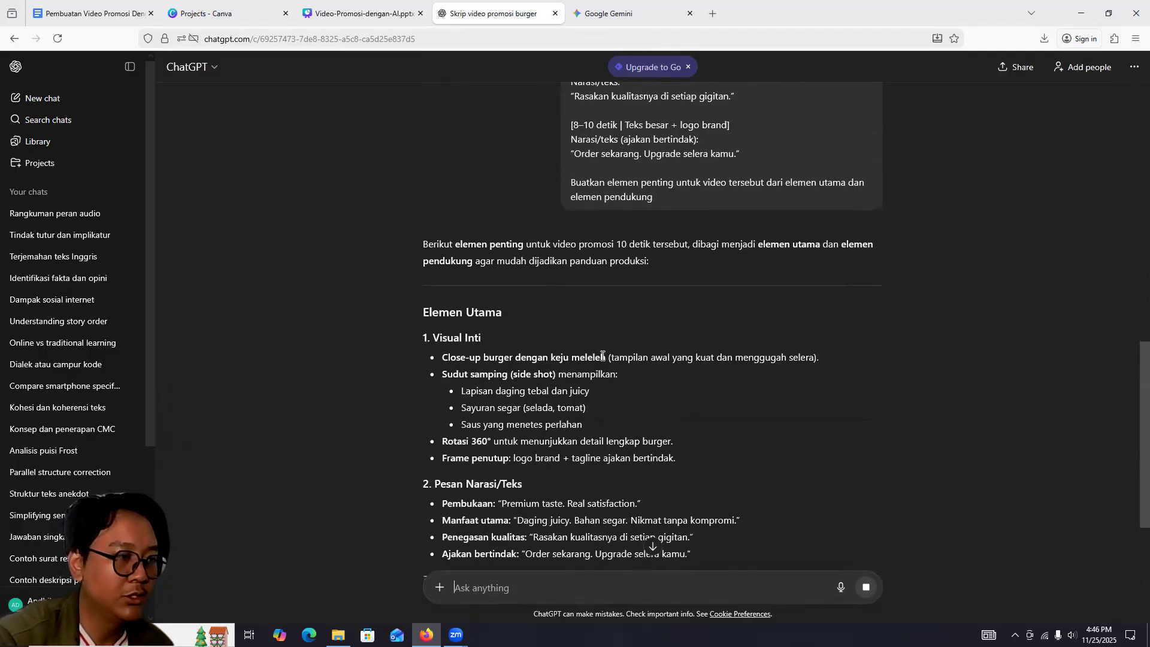
scroll(652, 367, "down", 2)
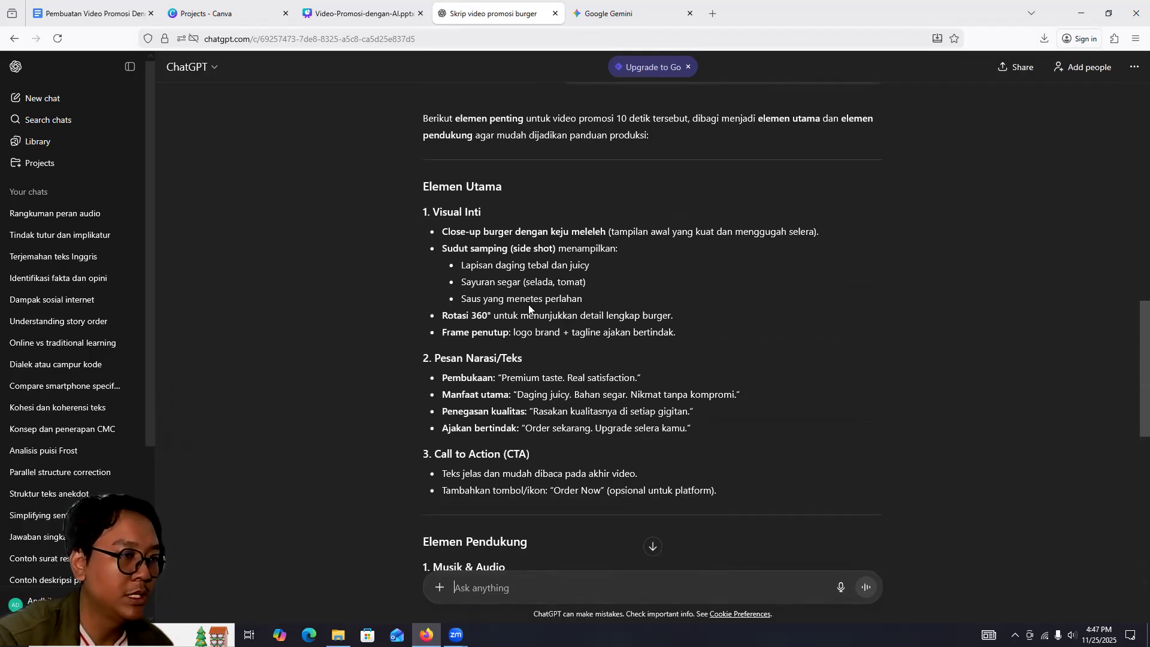
scroll(563, 299, "down", 2)
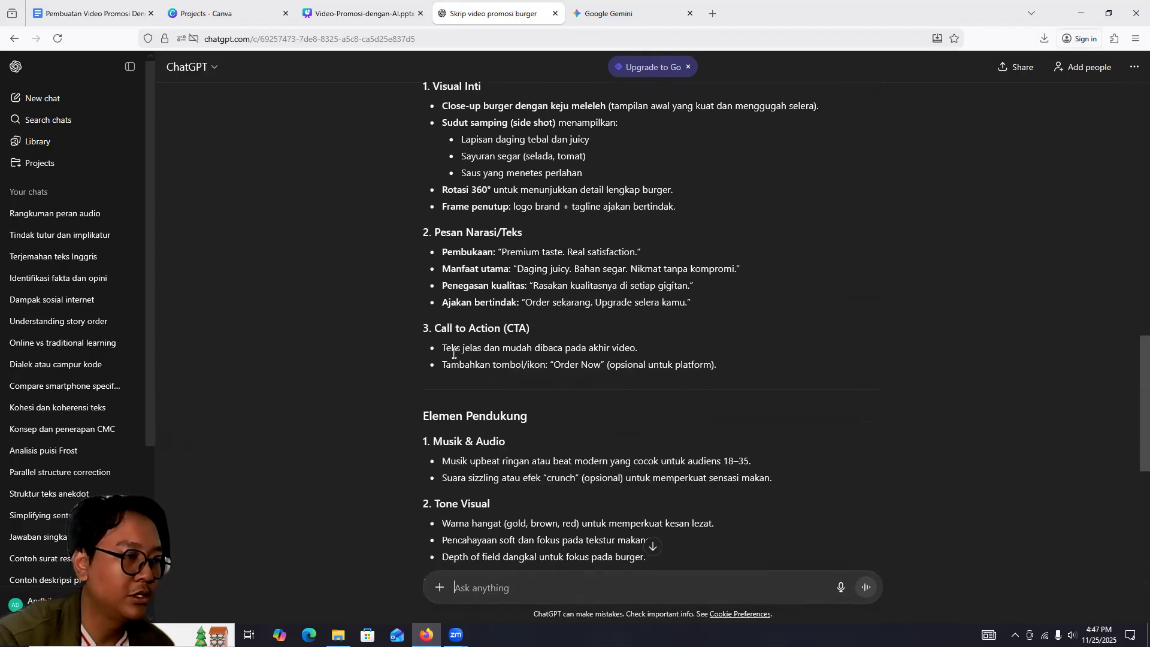
scroll(445, 232, "down", 4)
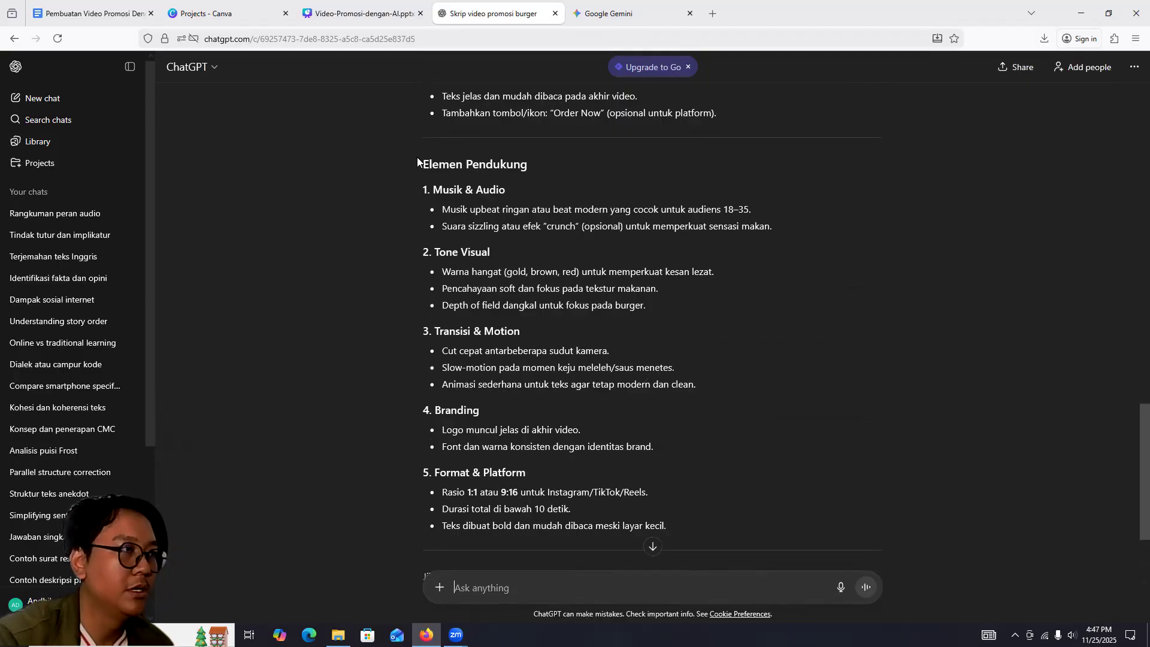
scroll(462, 280, "up", 9)
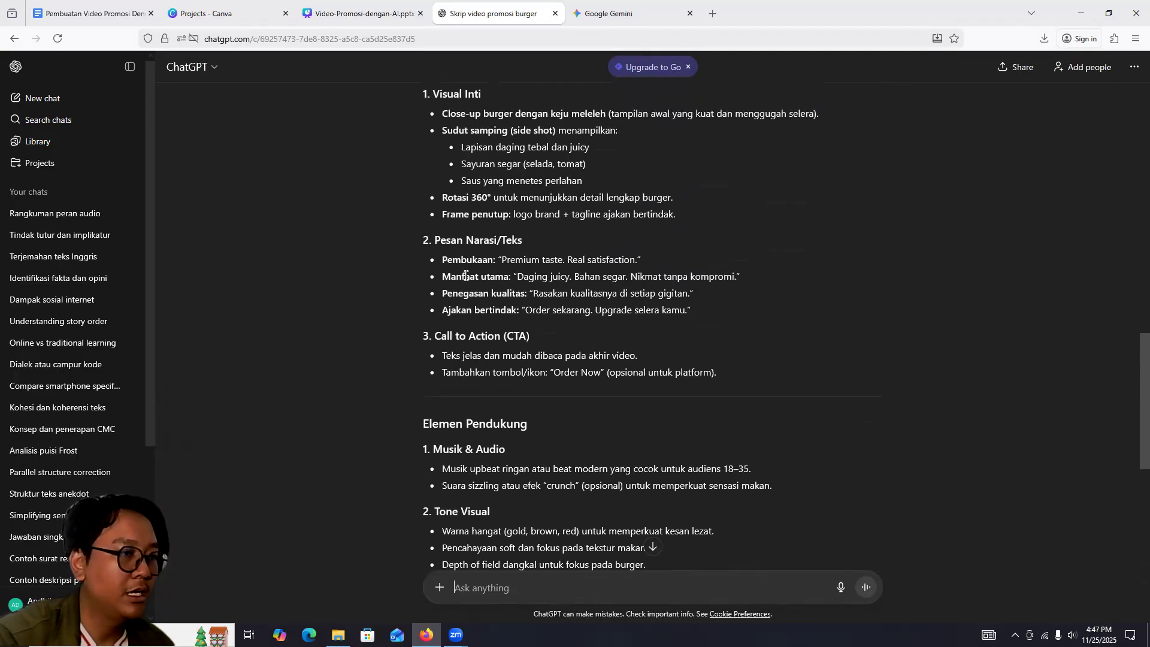
scroll(461, 263, "down", 2)
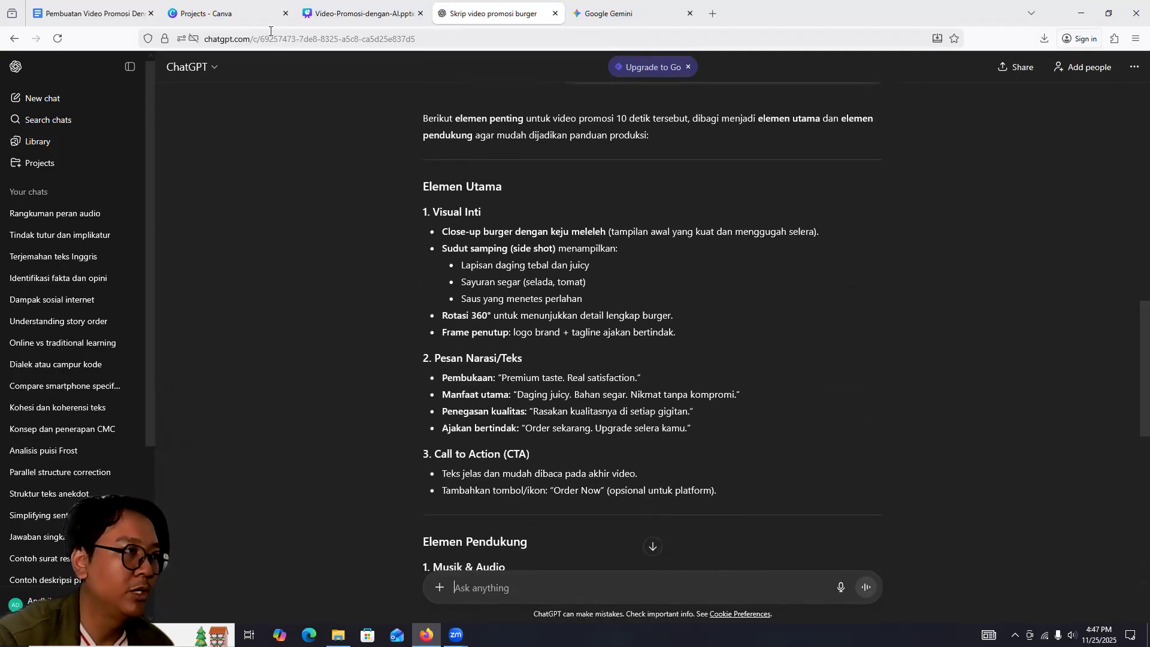
Switch to the Canva presentation and show its slides full screen, advancing through "Gaya Visual untuk Target Audiens" to "Storyboard untuk Perencanaan Visual"
left_click(304, 13)
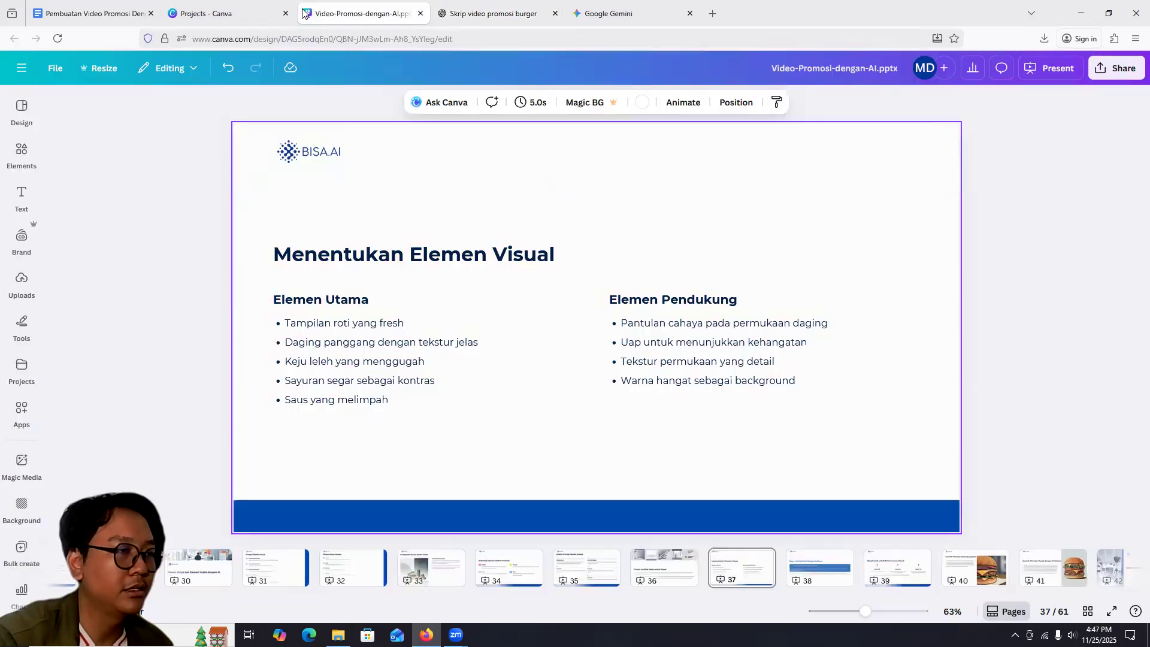
left_click(1112, 611)
left_click(1060, 516)
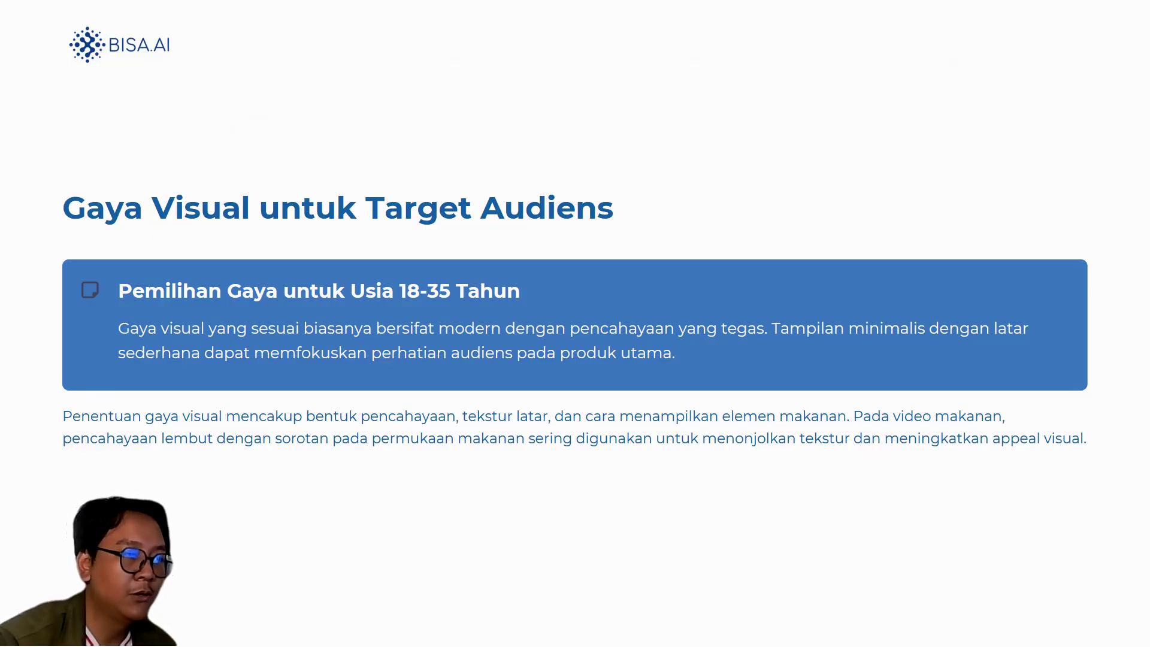
key("Right")
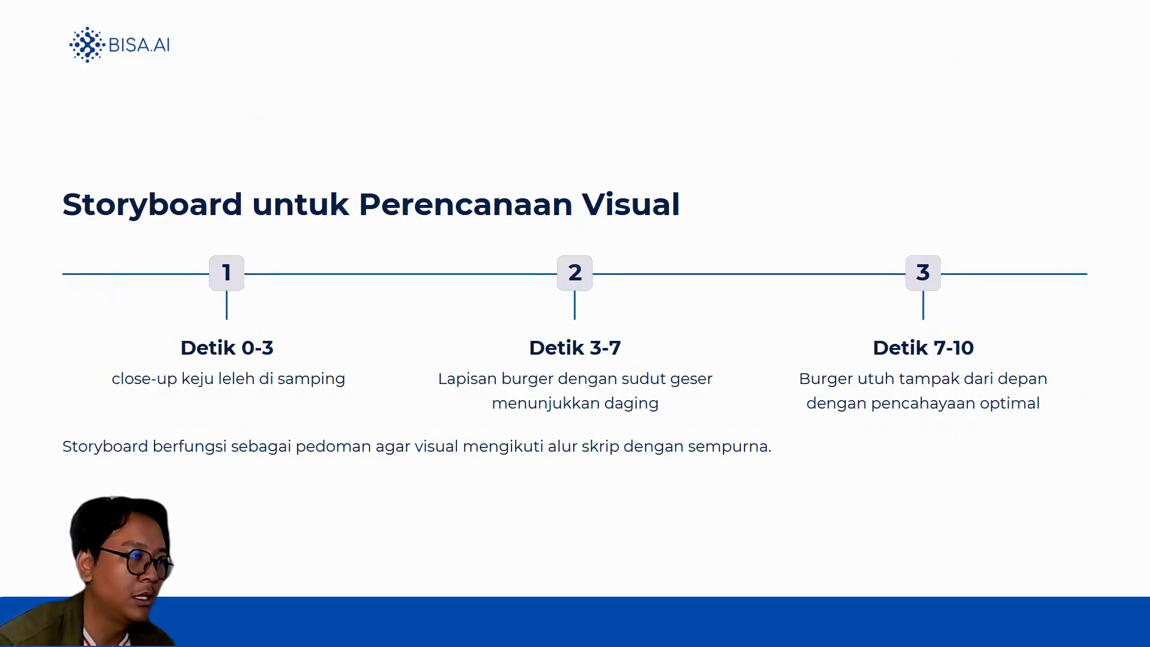
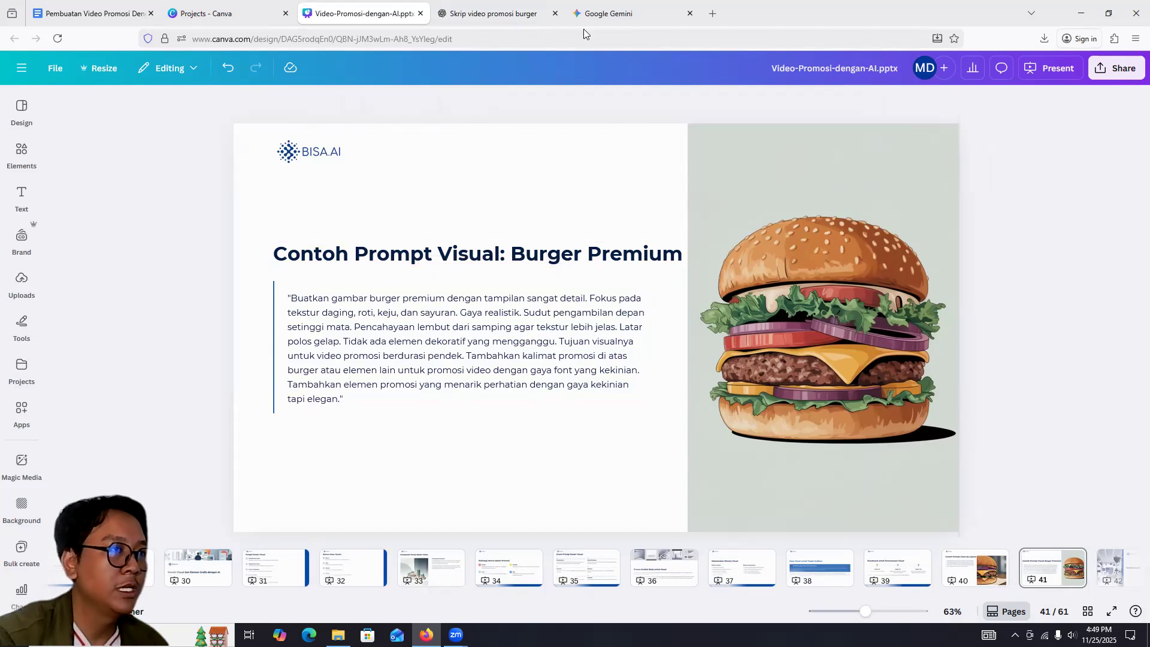
Switch to Google Gemini and turn on the Create images tool for a new prompt
left_click(598, 18)
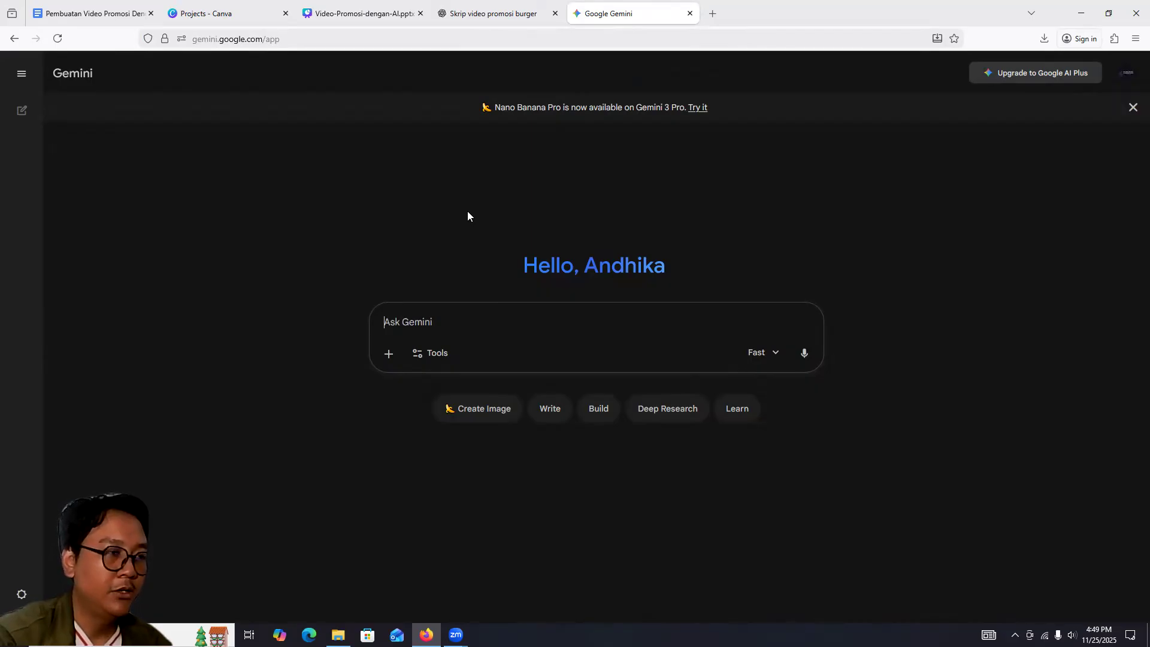
left_click(430, 361)
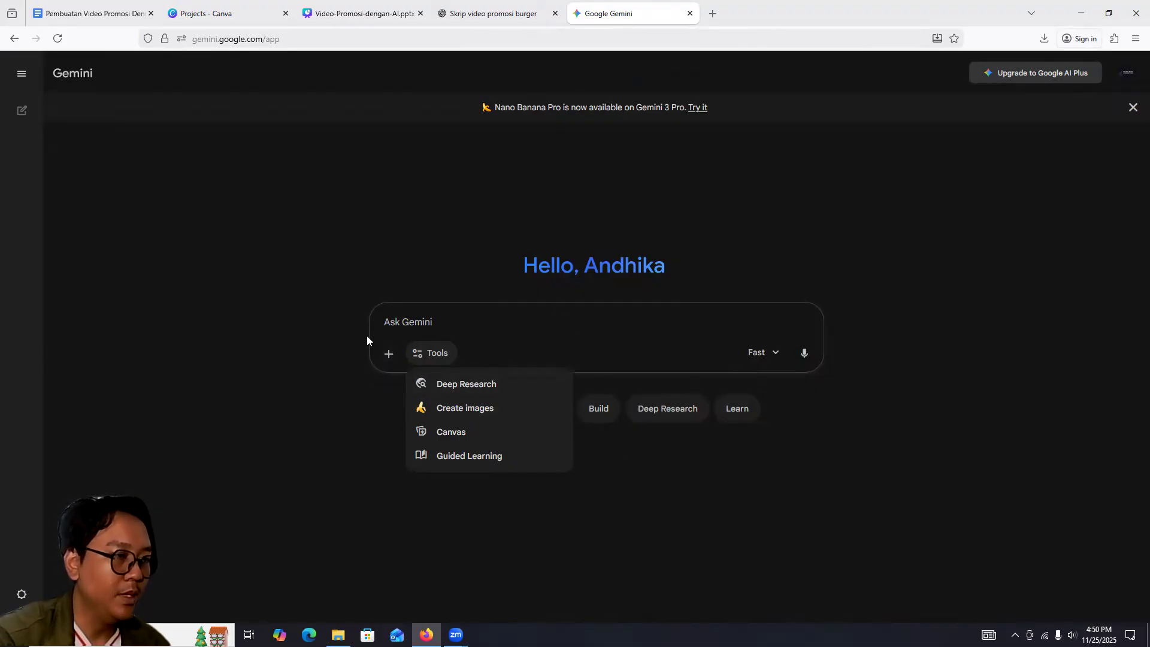
left_click(501, 411)
left_click(417, 324)
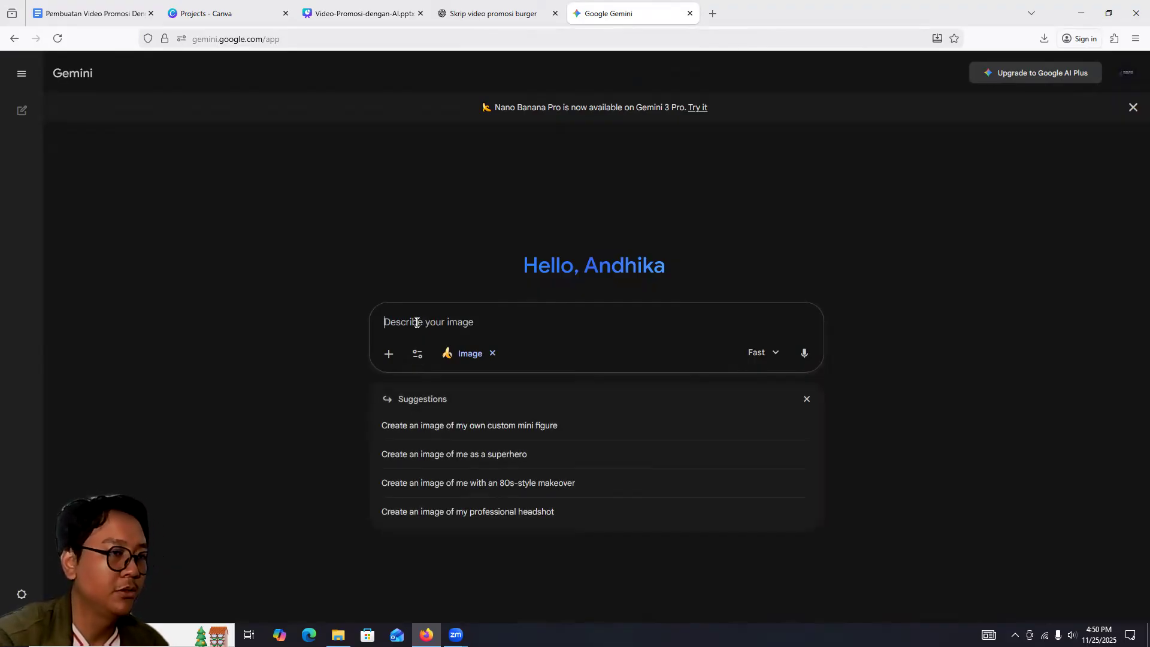
Submit the slide's image prompt beginning "Buatkan gambar burger premium dengan tampilan sangat detail" to Gemini, without its enclosing quotation marks
type("\"Buatkan gambar burger premium dengan tampilan sangat detail. Fokus pada tekstur daging, roti, keju, dan sayuran. Gaya realistik. Sudut pengambilan depan setinggi mata. Pencahayaan lembut dari samping agar tekstur lebih jelas. Latar polos gelap. Tidak ada elemen dekoratif yang mengganggu. Tujuan visualnya untuk video promosi berdurasi pendek. Tambahkan kalimat promosi di atas burger atau elemen lain untuk promosi video dengan gaya font yang kekinian. Tambahkan elemen promosi yang menarik perhatian dengan gaya kekinian tapi elegan.\"")
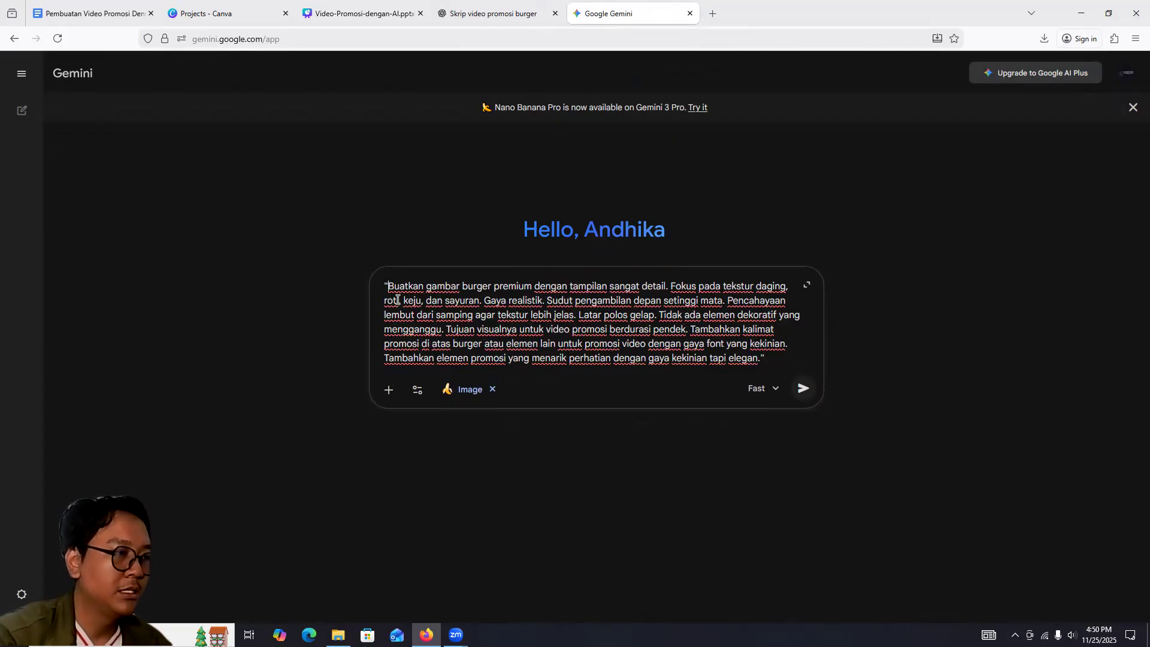
key("BackSpace")
left_click(770, 360)
key("BackSpace")
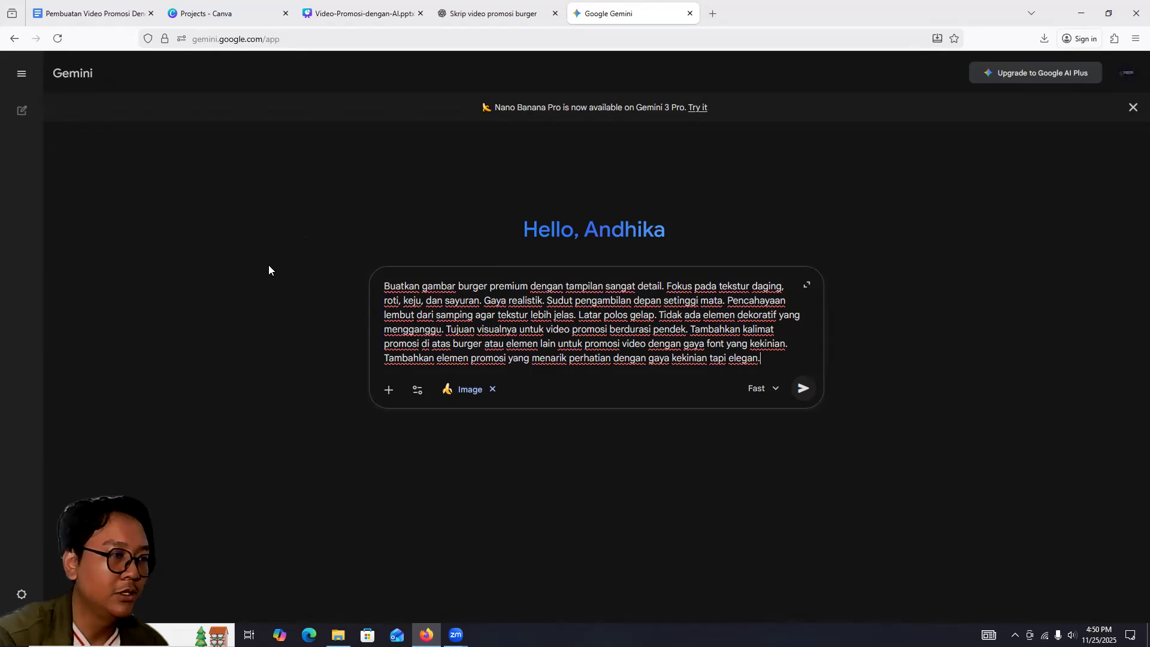
left_click(803, 393)
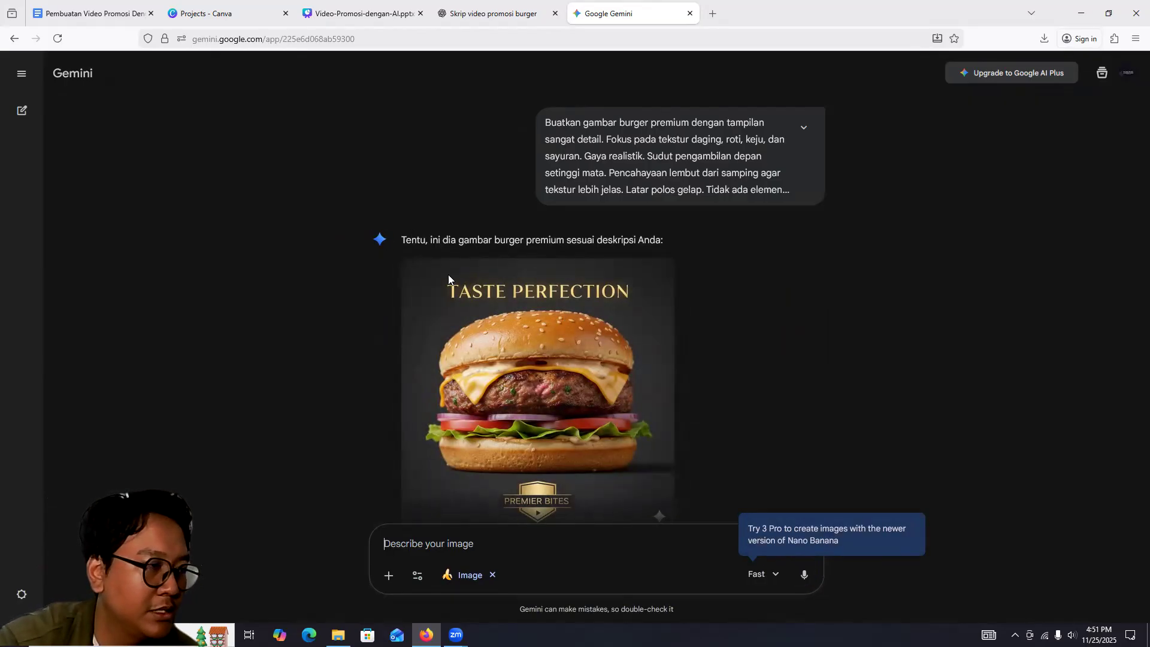
Review the generated "Taste Perfection" burger image against its prompt in the Gemini chat
left_click(801, 434)
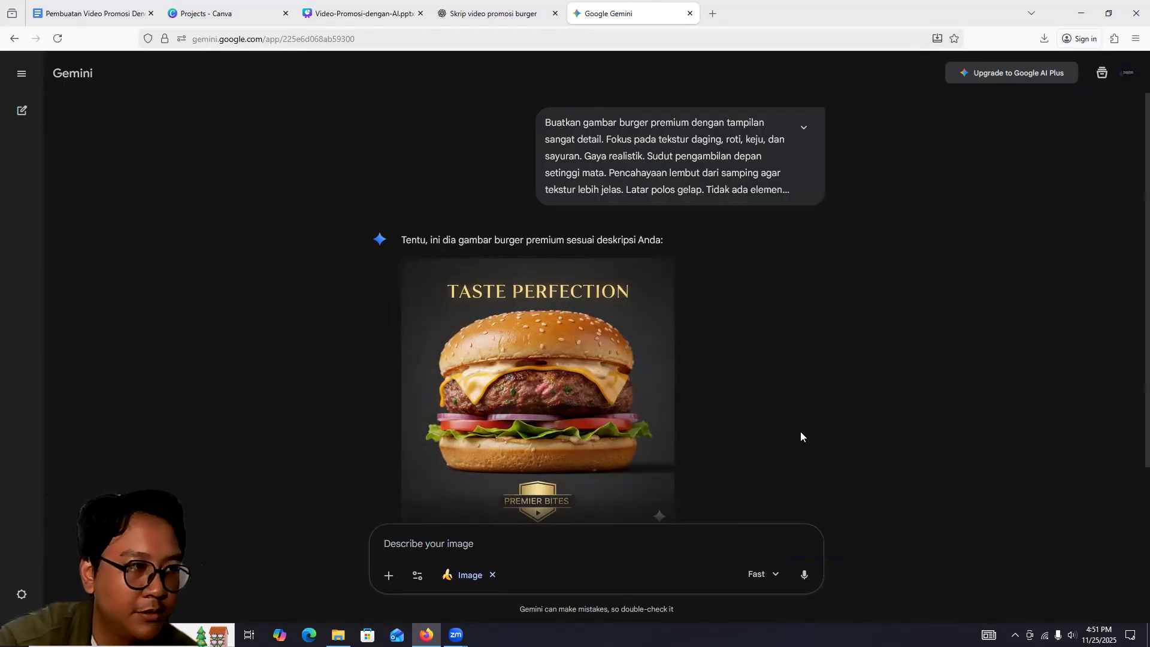
scroll(717, 366, "down", 2)
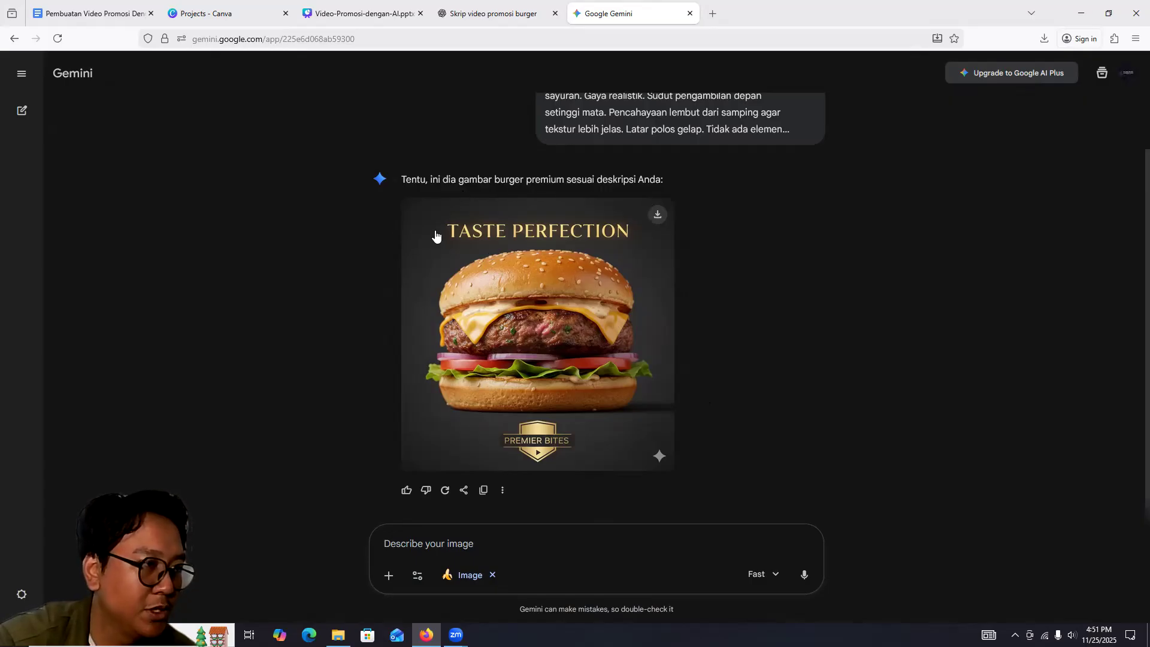
scroll(734, 279, "up", 1)
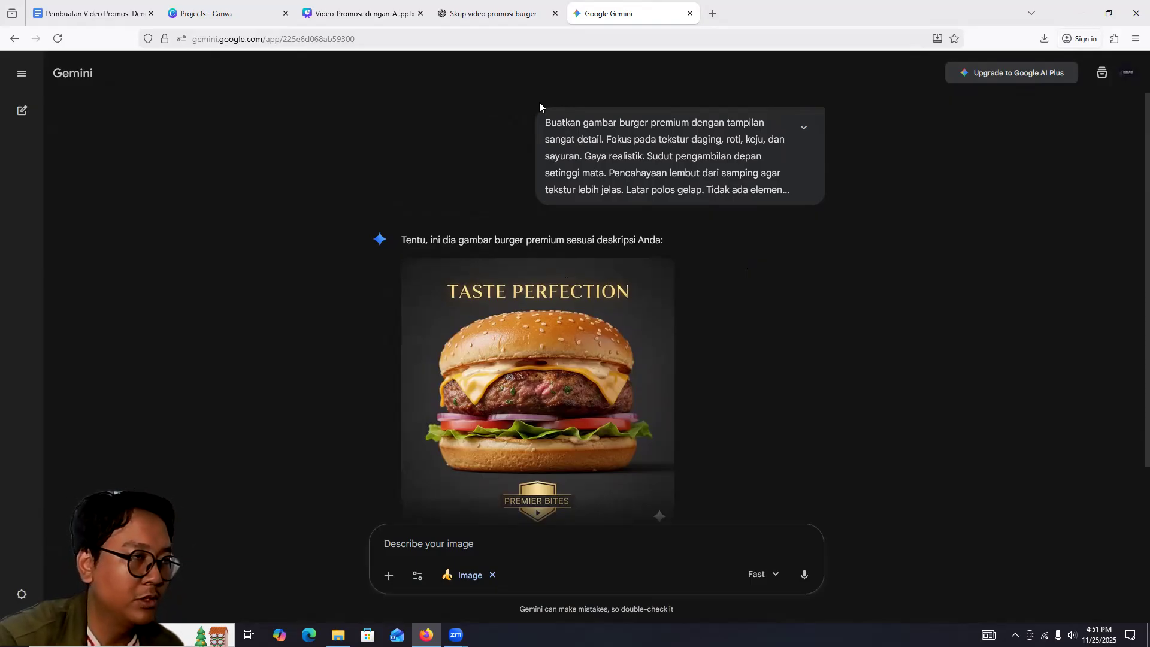
left_click(450, 23)
left_click(621, 23)
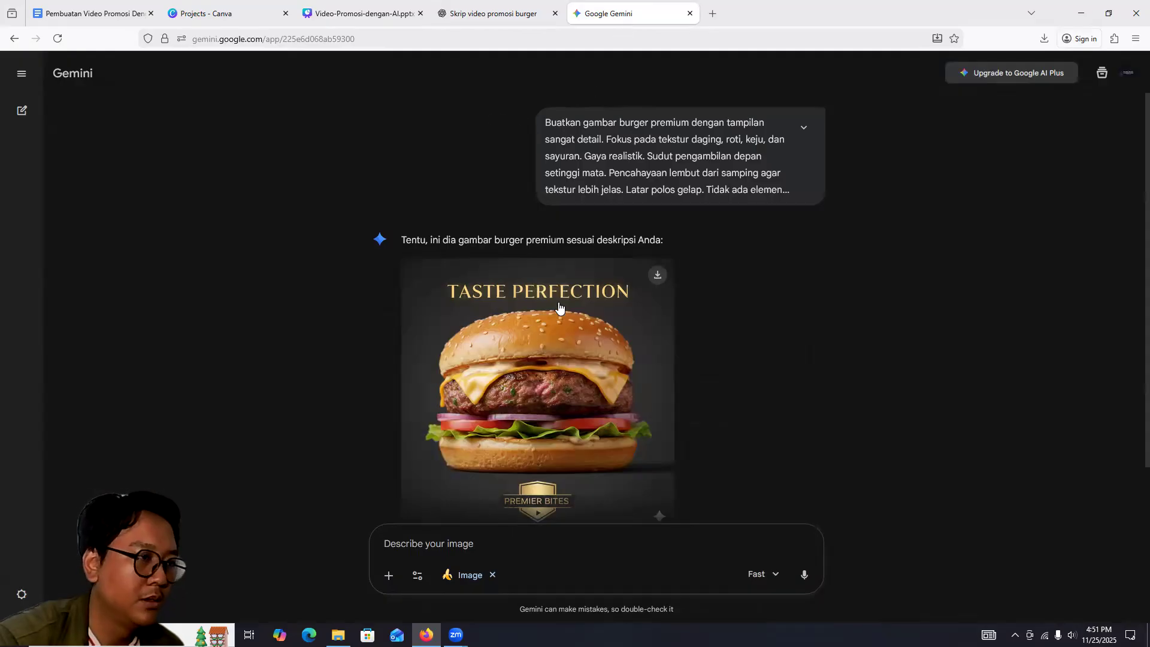
scroll(560, 308, "down", 1)
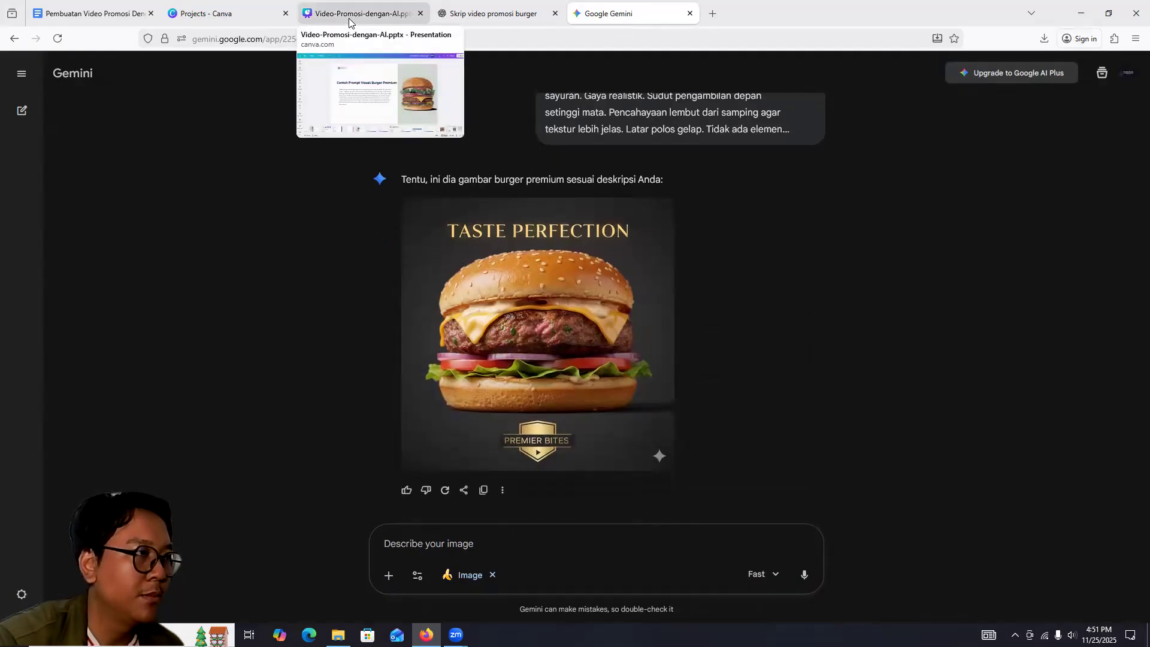
Switch to the Canva presentation and copy the full prompt text from slide 40, "Contoh Prompt: Close-Up Lapisan"
left_click(355, 21)
left_click(971, 573)
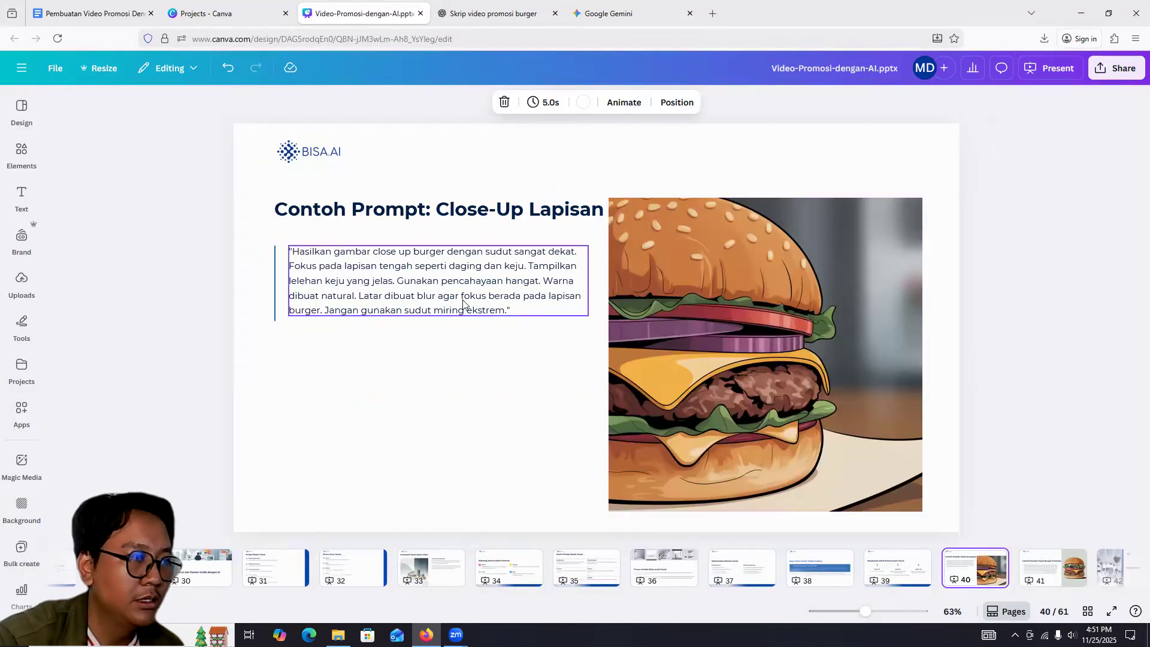
left_click(463, 295)
key("ctrl+a")
key("ctrl+c")
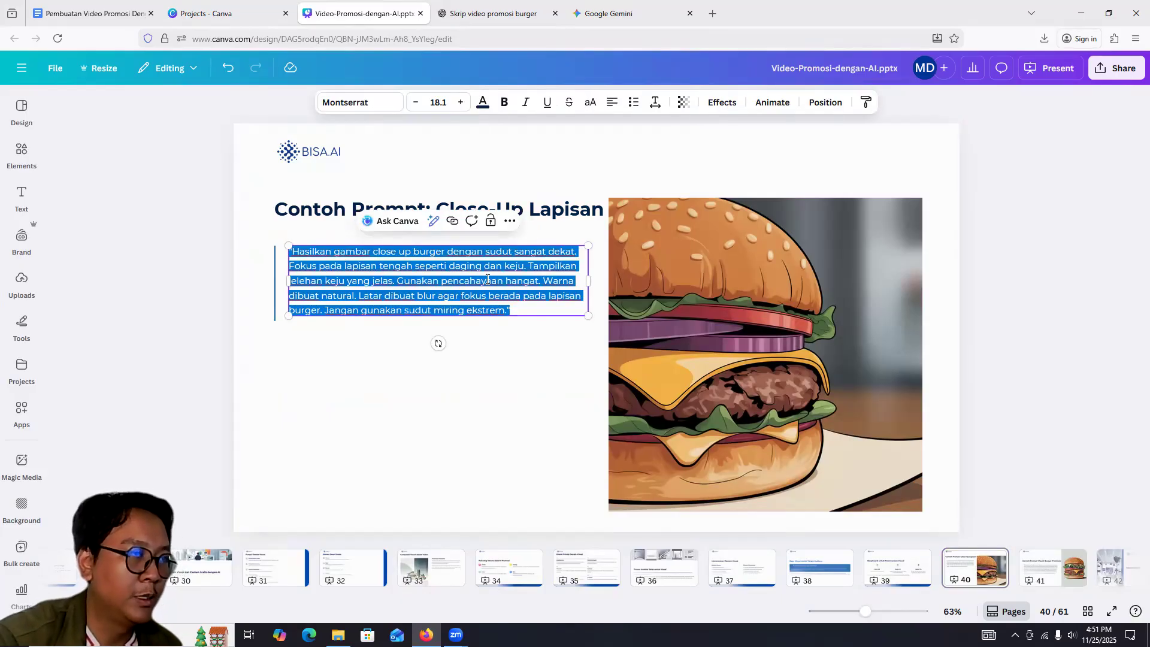
Switch to Gemini and submit the copied prompt beginning "Hasilkan gambar close up burger" without its enclosing quotation marks
left_click(606, 18)
key("ctrl+v")
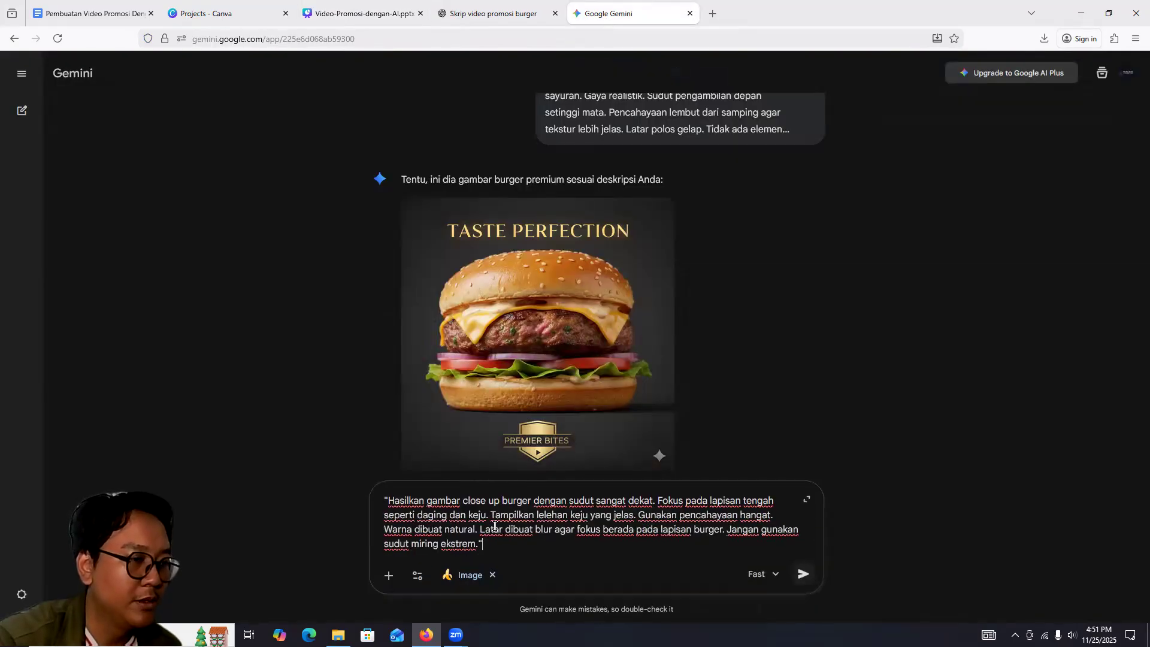
left_click(388, 500)
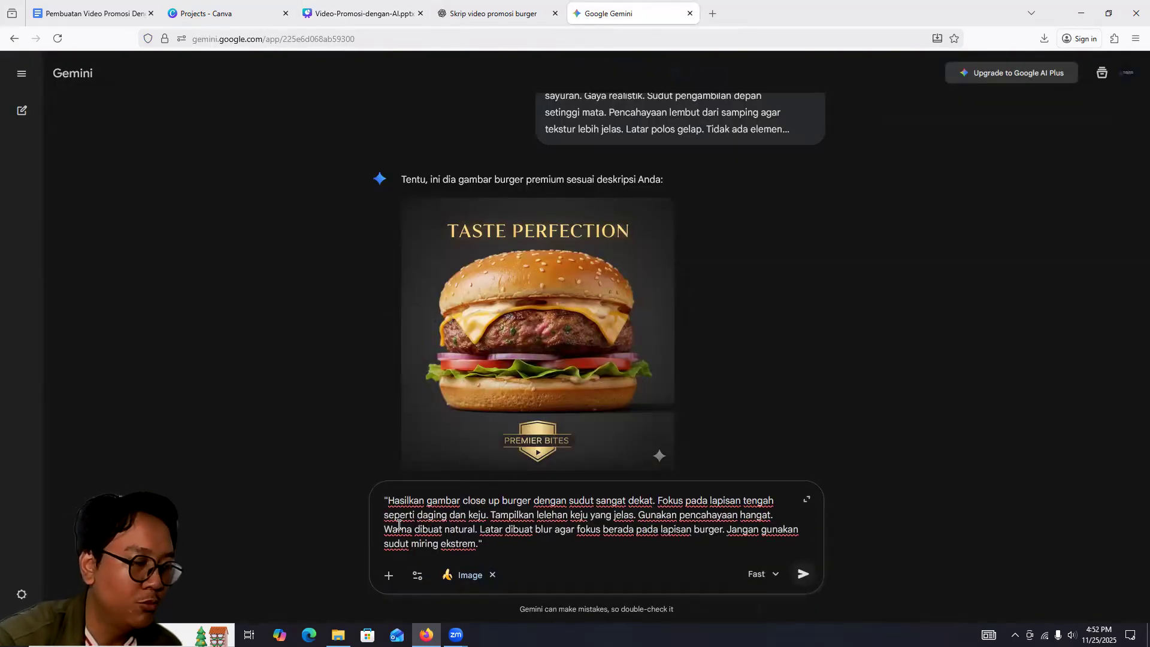
key("BackSpace")
left_click(490, 546)
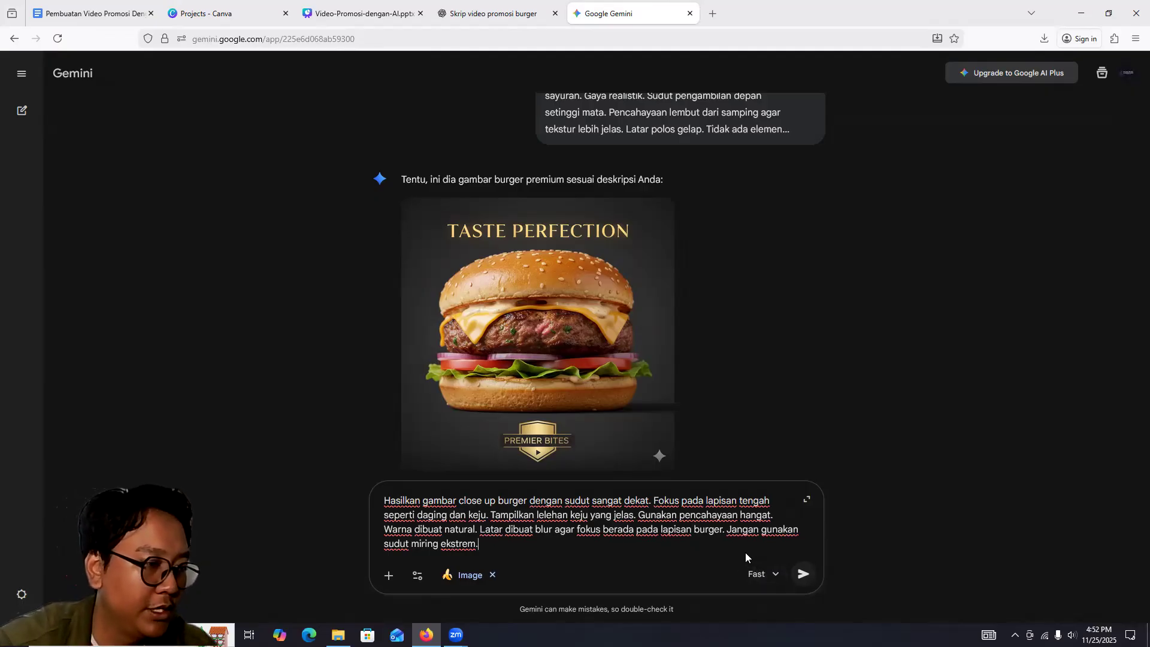
left_click(804, 574)
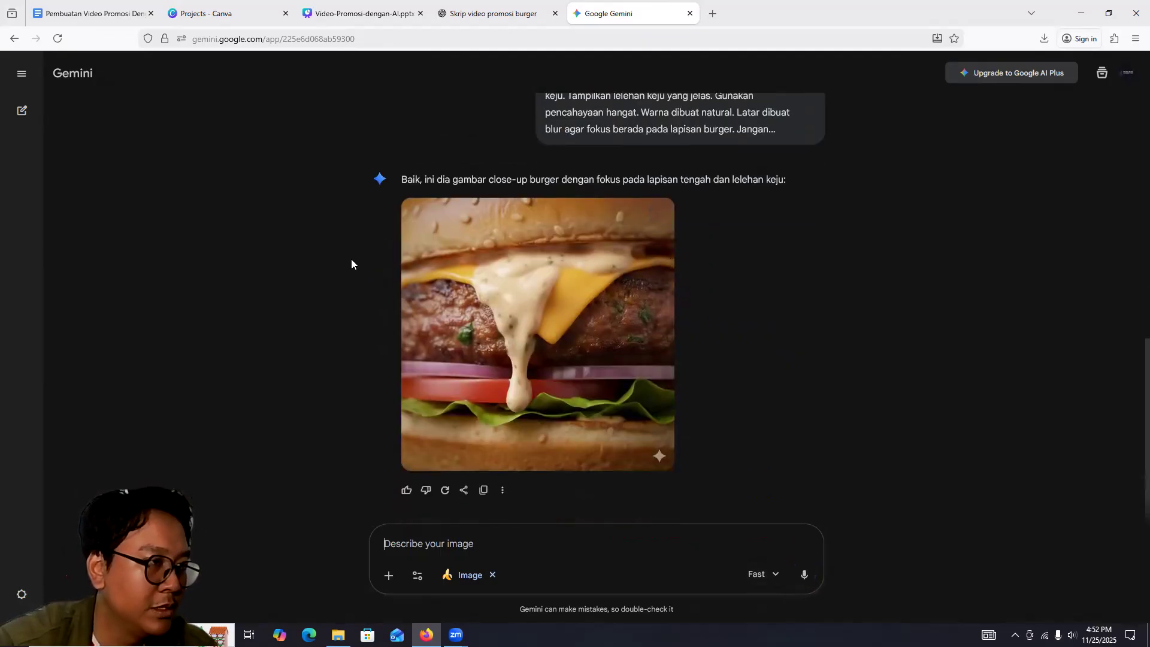
Enter the same close-up burger prompt again as a new Gemini message, without its enclosing quotation marks
mouse_move(670, 368)
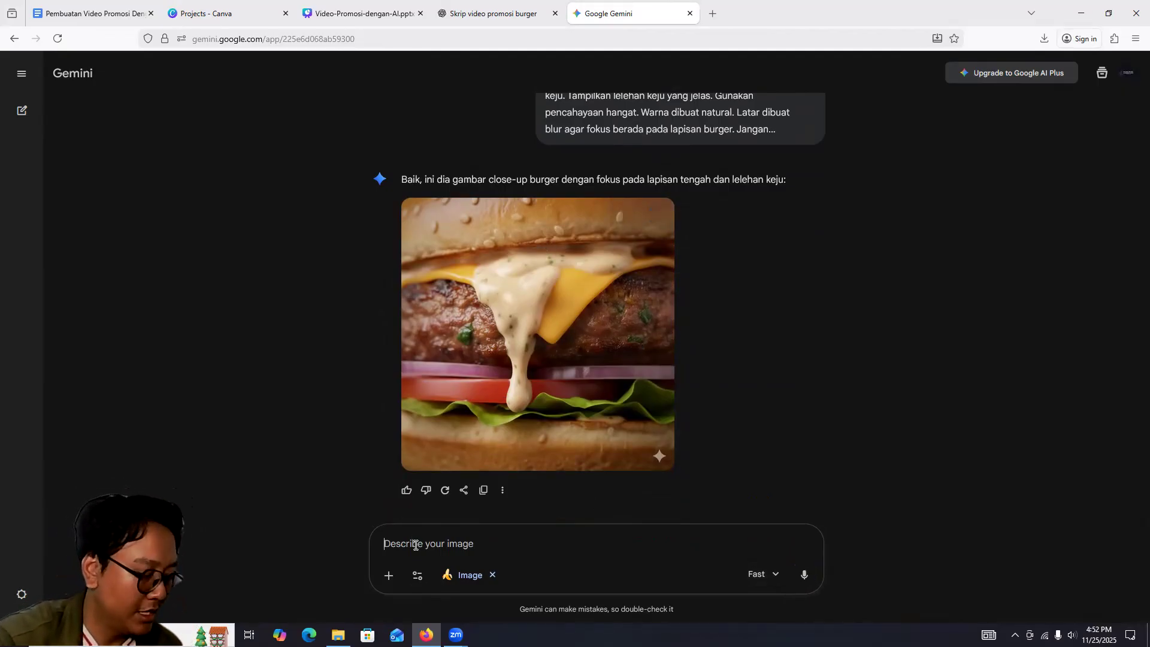
type("\"Hasilkan gambar close up burger dengan sudut sangat dekat. Fokus pada lapisan tengah seperti daging dan keju. Tampilkan lelehan keju yang jelas. Gunakan pencahayaan hangat. Warna dibuat natural. Latar dibuat blur agar fokus berada pada lapisan burger. Jangan gunakan sudut miring ekstrem.\"")
left_click(389, 502)
key("BackSpace")
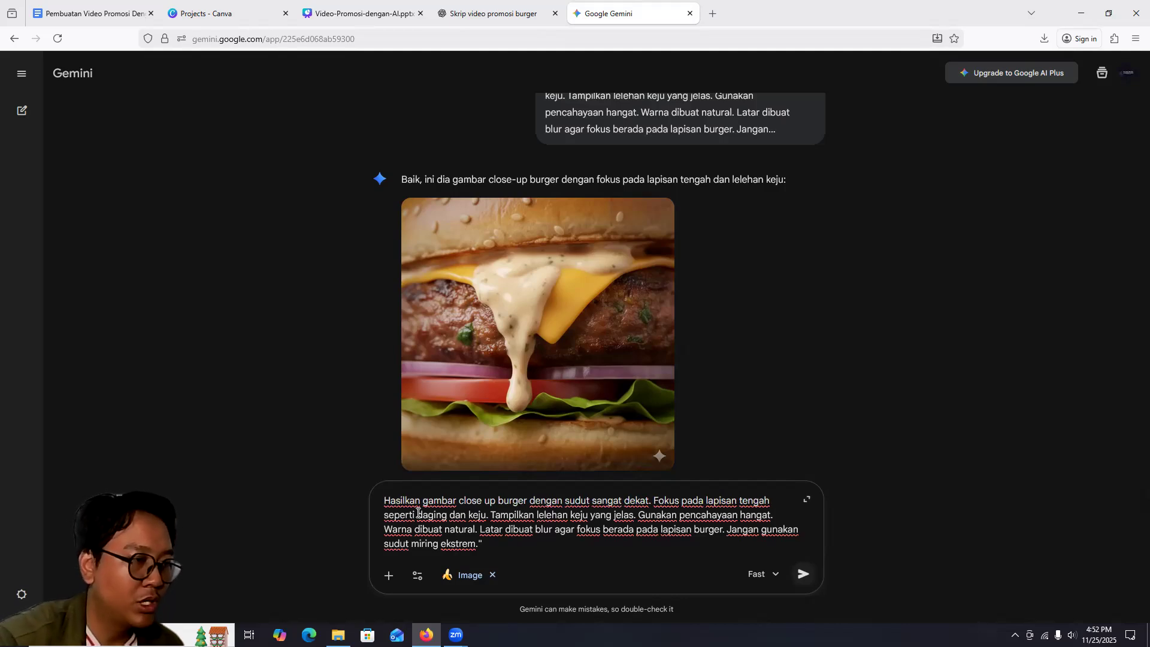
left_click(487, 543)
key("BackSpace")
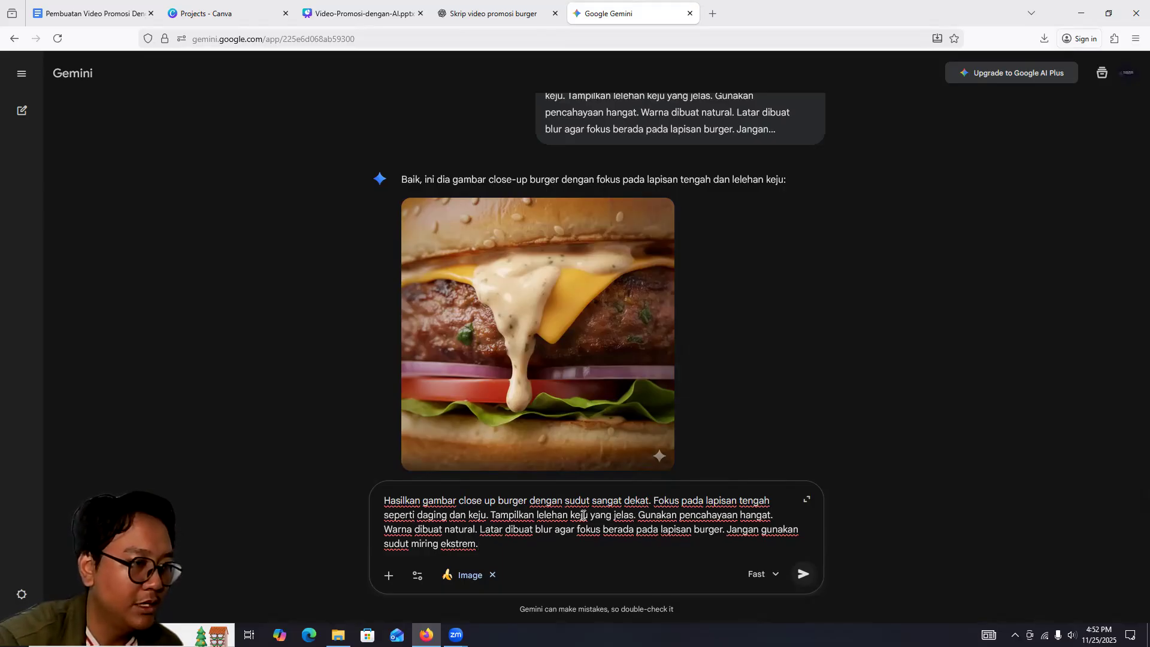
Replace "lelehan keju" with "daging juicy" in the close-up prompt and submit it
left_click_drag(588, 515, 539, 514)
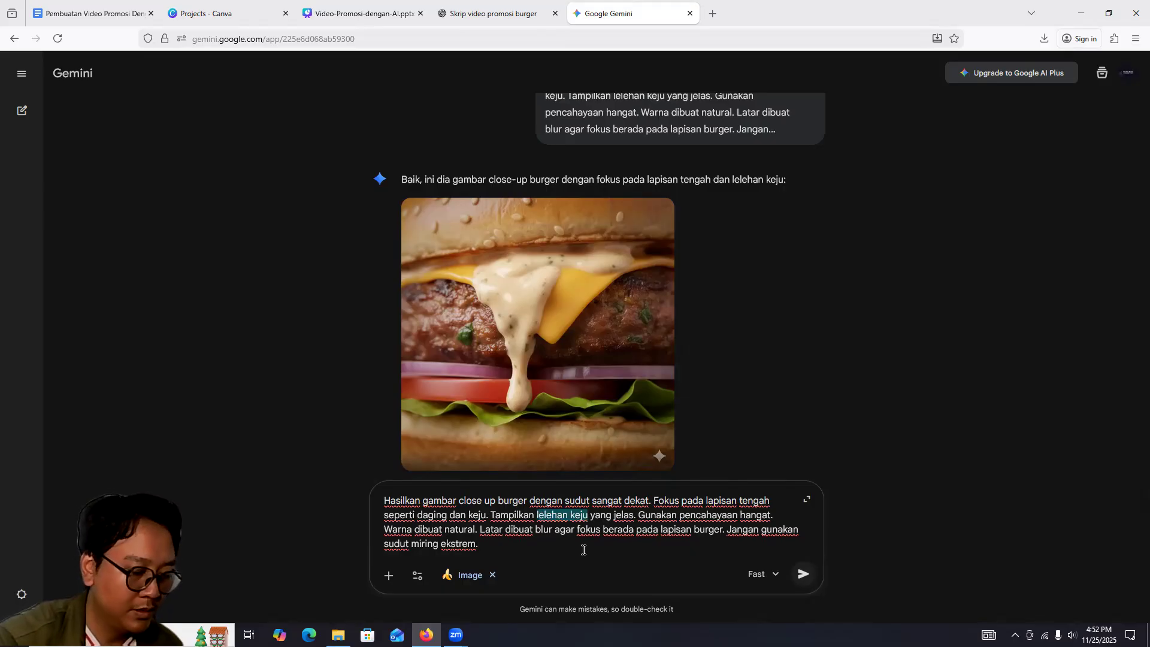
key("BackSpace")
type("dagiung")
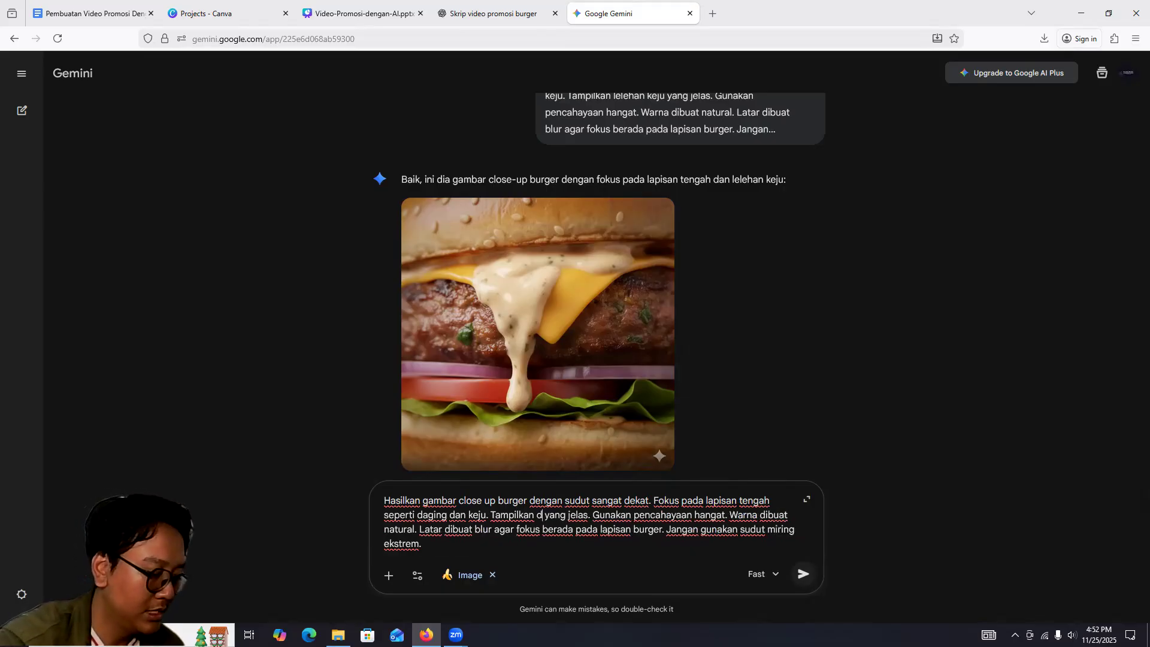
key("BackSpace")
key("BackSpace")
key("BackSpace")
key("BackSpace")
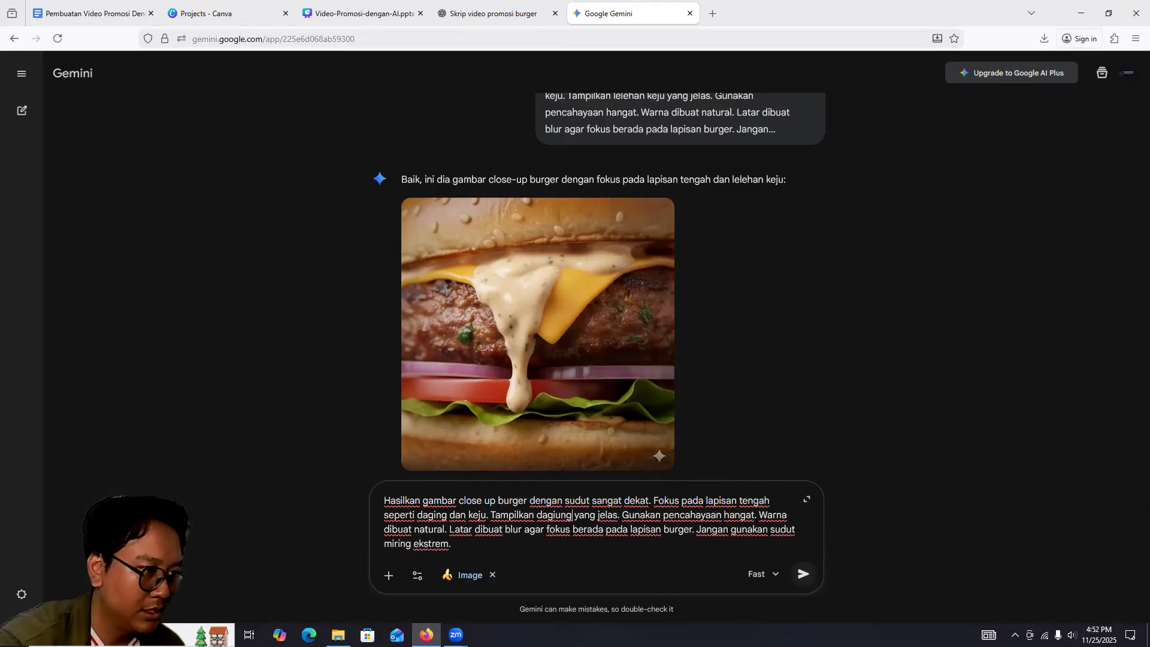
type("ng juicy")
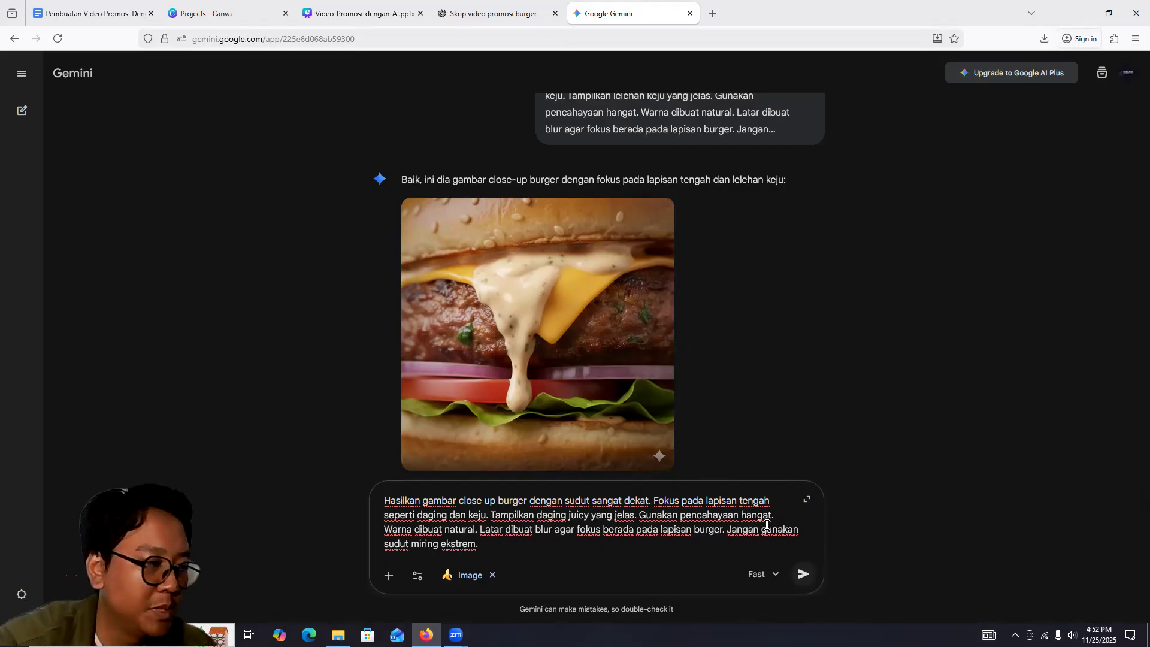
left_click(803, 578)
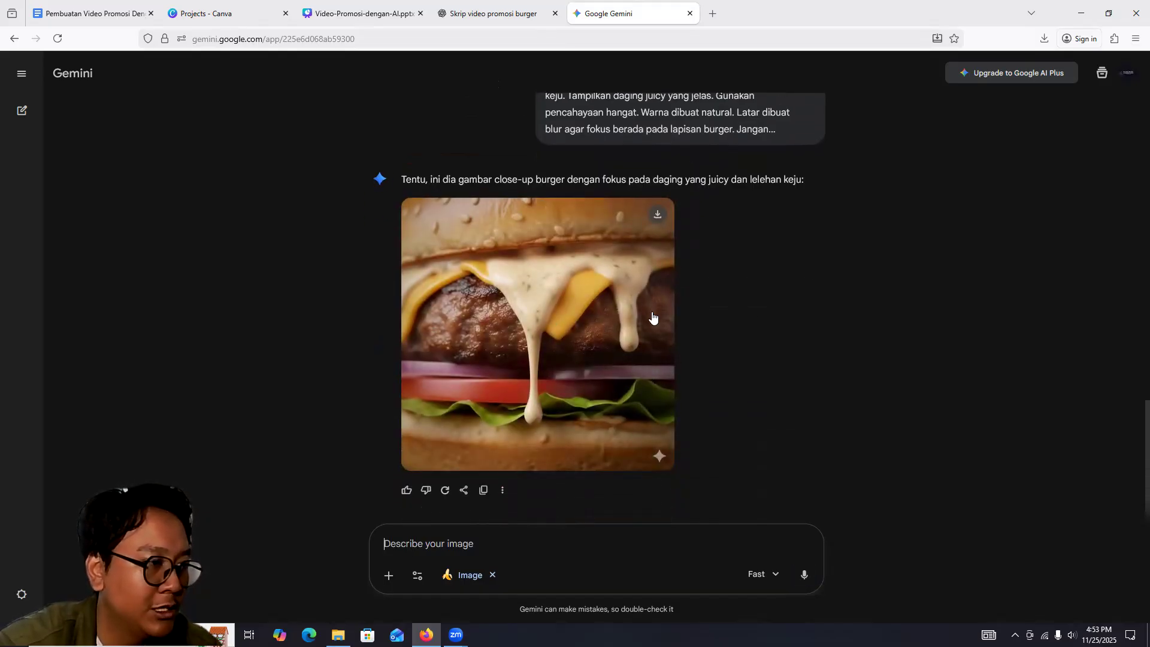
Regenerate the juicy-meat image, and edit its prompt to remove "dan keju" after "daging" and resubmit it
left_click(447, 493)
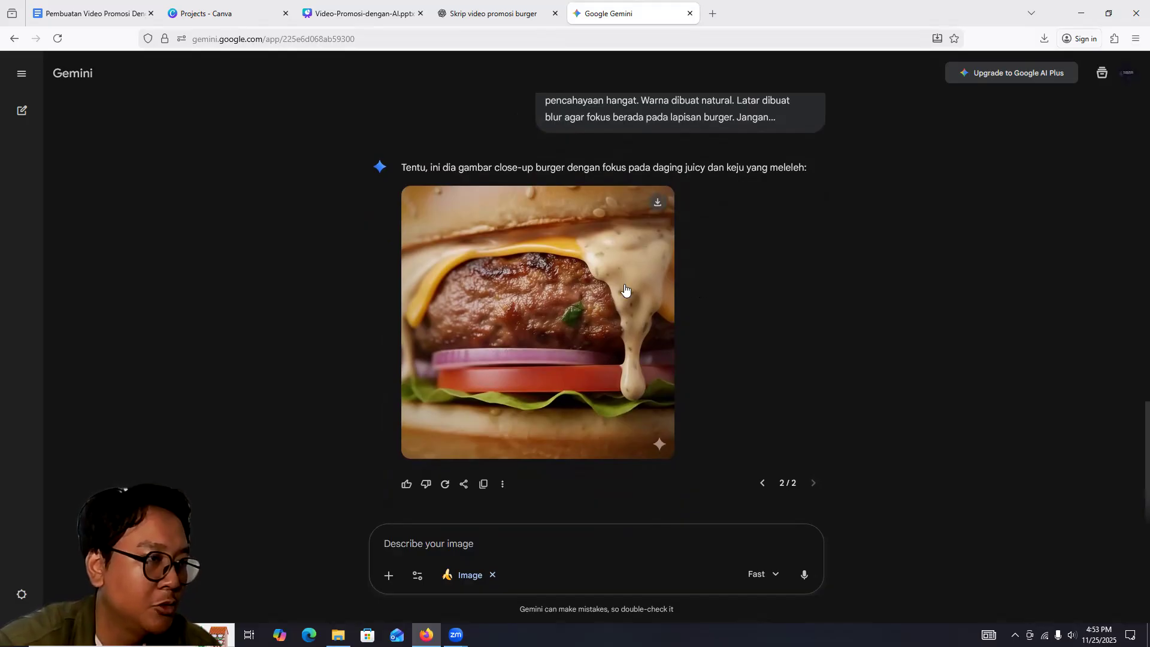
scroll(685, 293, "up", 3)
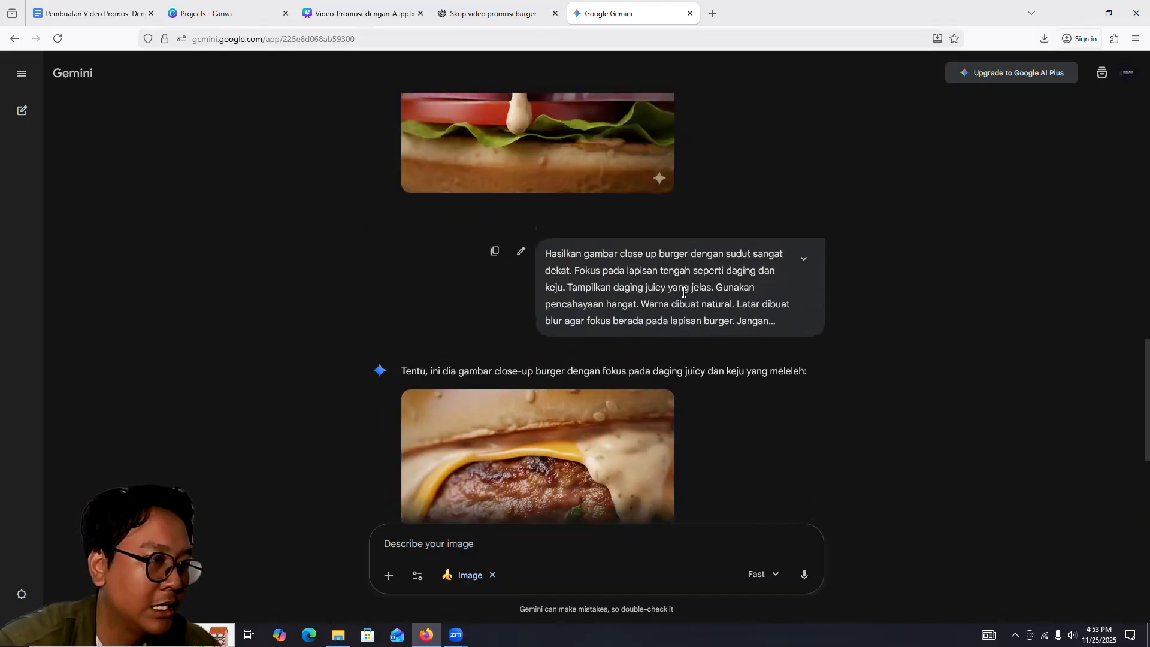
left_click(521, 251)
left_click_drag(521, 269, 483, 269)
key("BackSpace")
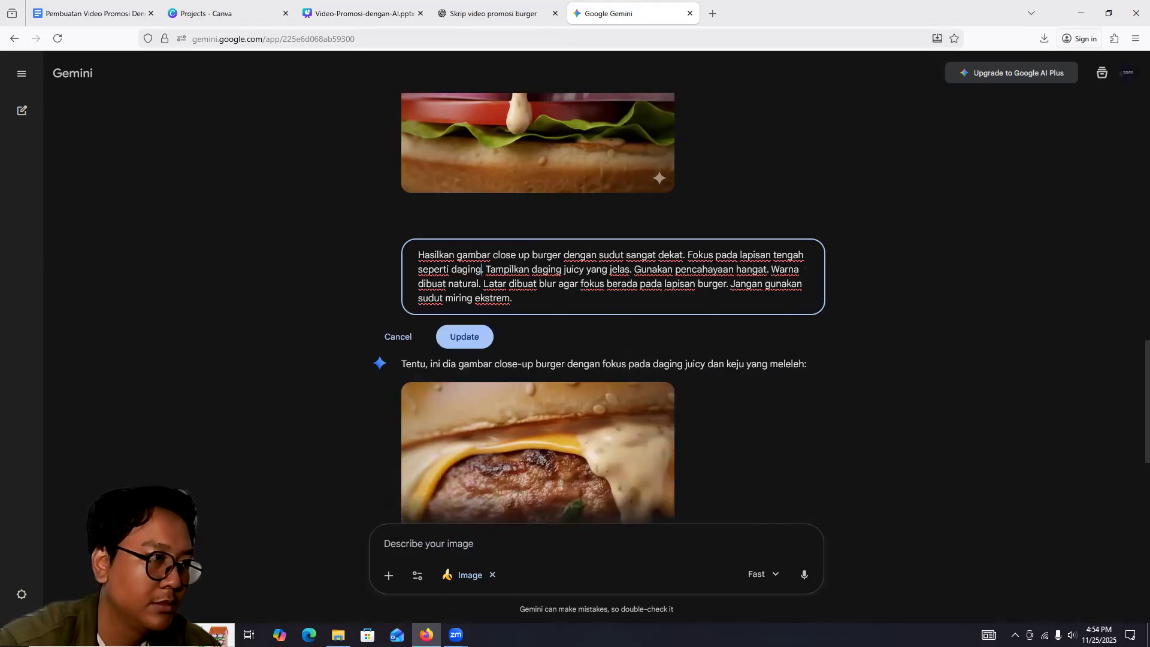
left_click(461, 336)
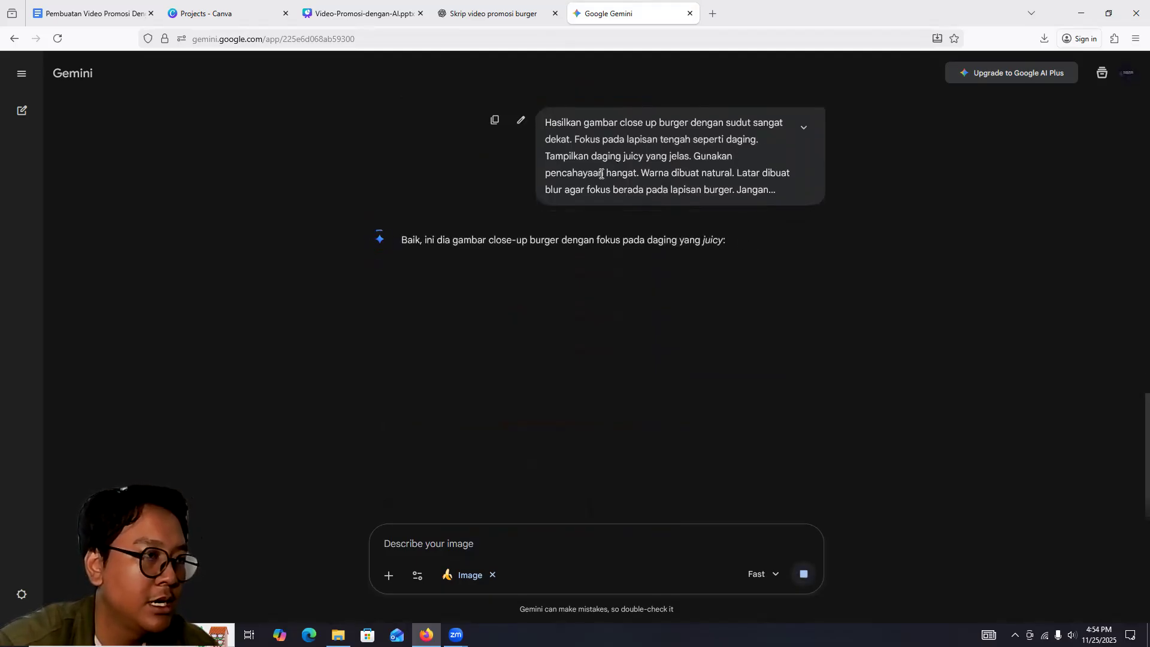
Compare the new juicy-meat close-up with the earlier close-up and the first burger image in the chat
scroll(607, 200, "up", 5)
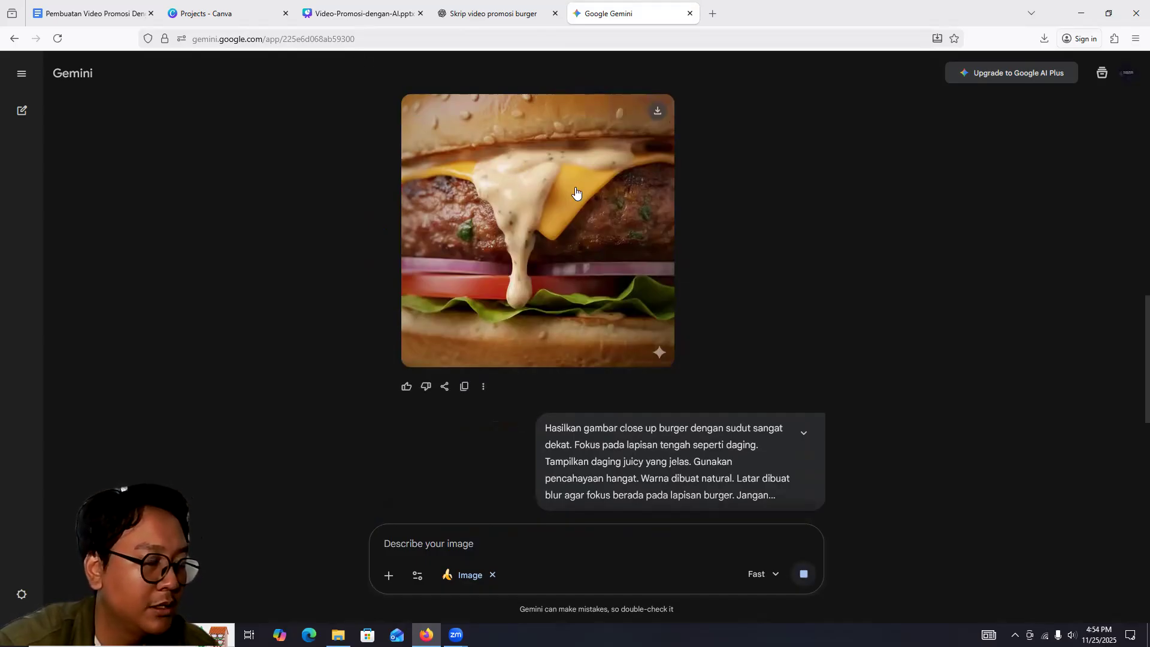
scroll(576, 189, "down", 3)
scroll(575, 187, "down", 2)
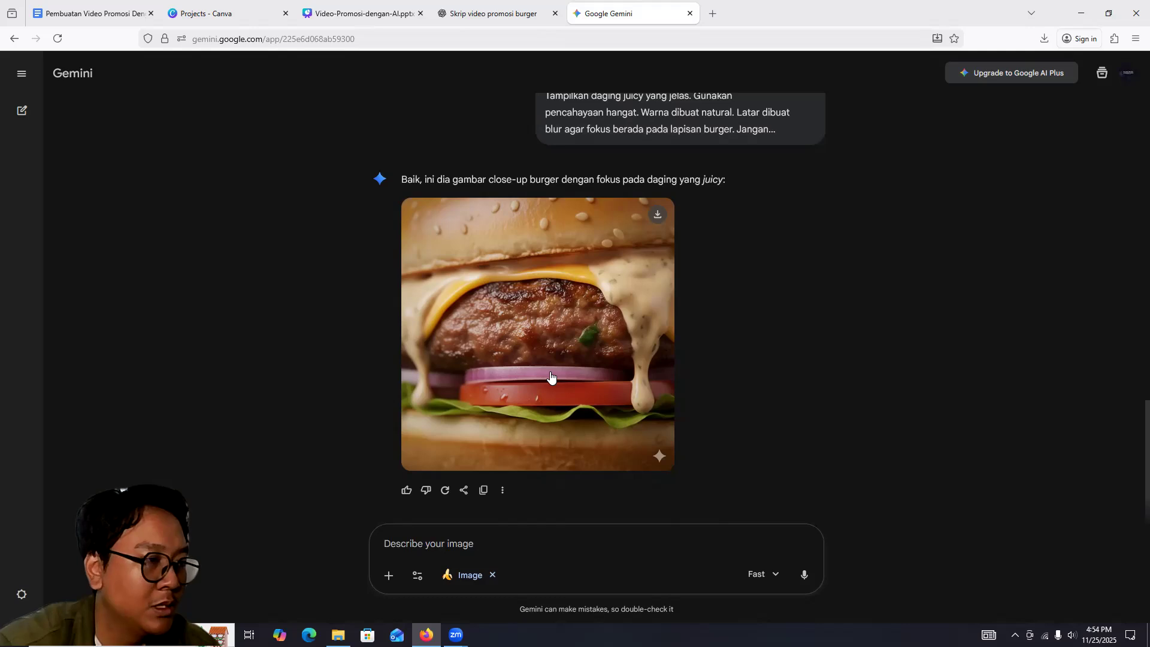
scroll(568, 297, "up", 1)
scroll(568, 297, "up", 10)
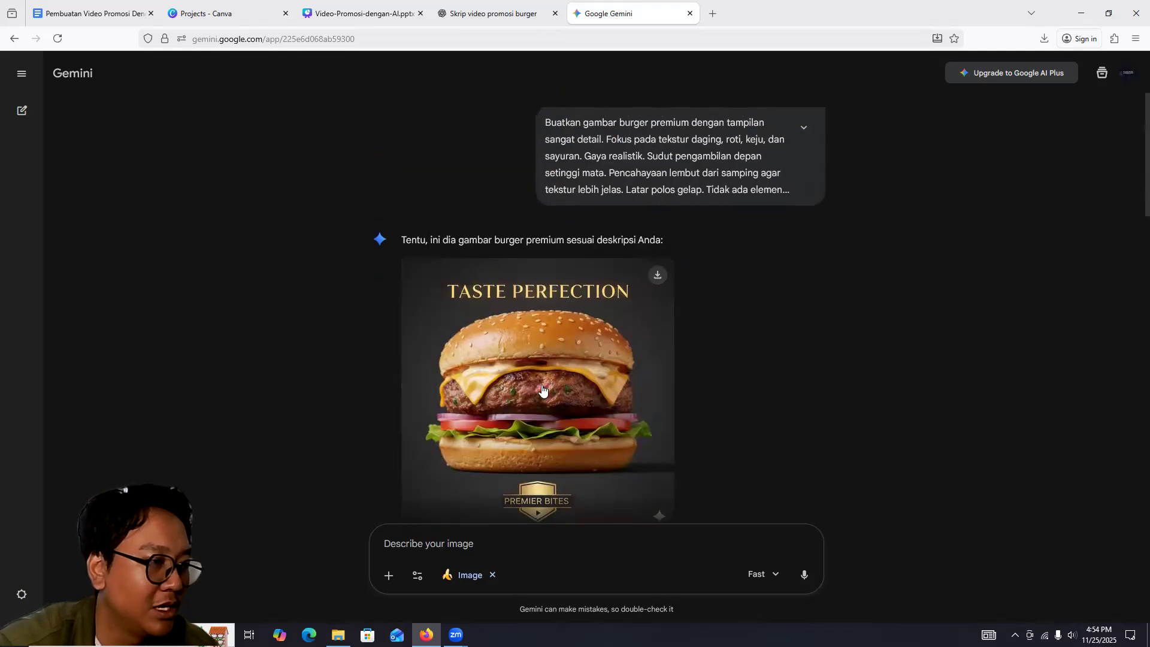
scroll(584, 374, "down", 10)
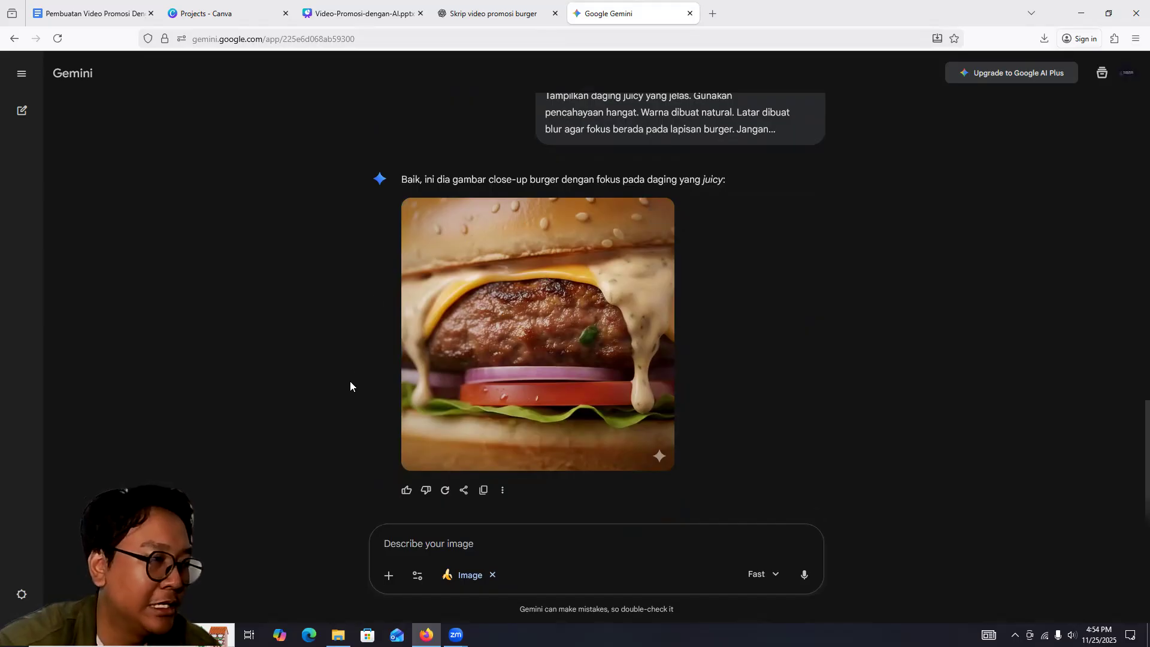
left_click(473, 548)
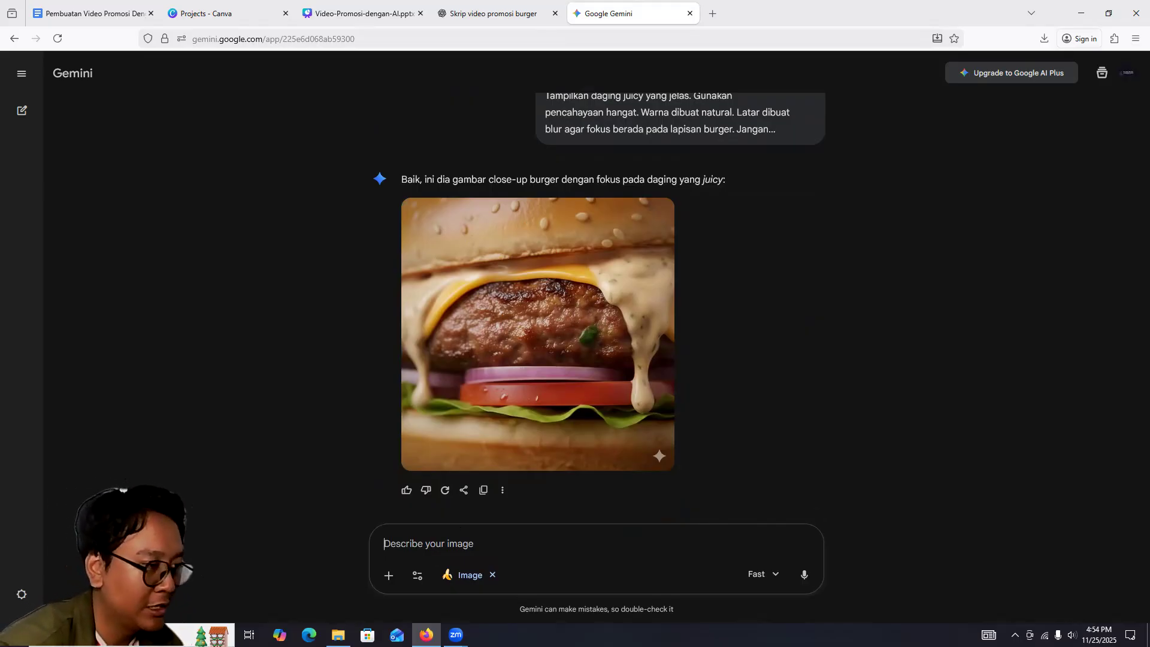
type("re")
key("BackSpace")
key("BackSpace")
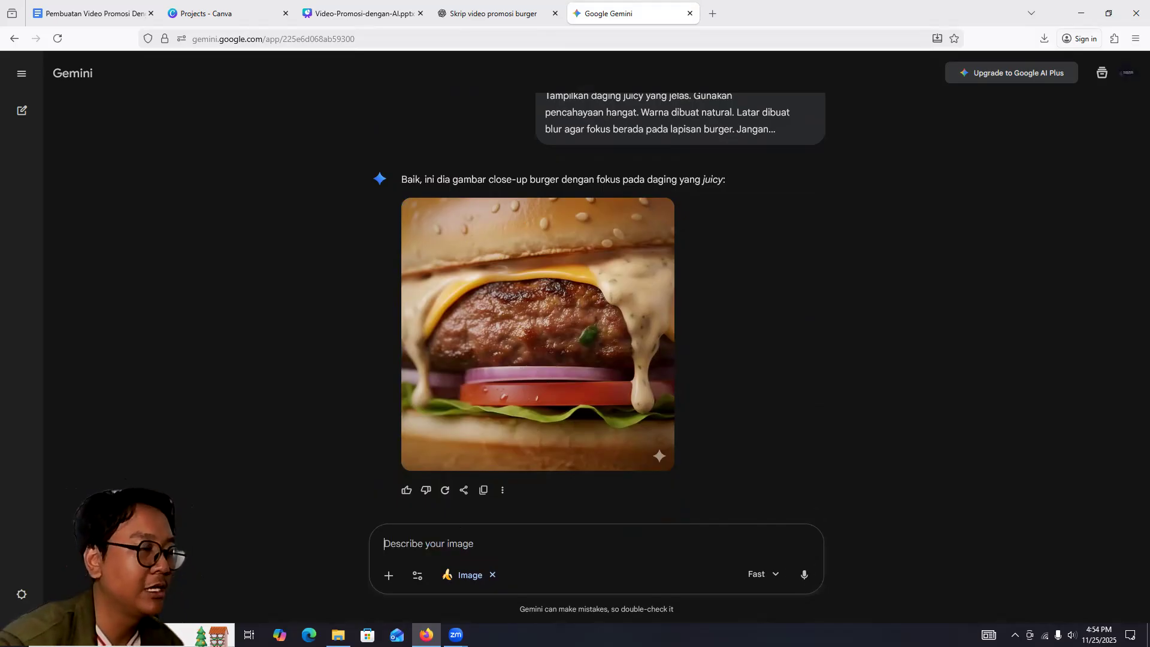
Look back at the first "Taste Perfection" burger image and its prompt
mouse_move(365, 62)
scroll(565, 360, "up", 10)
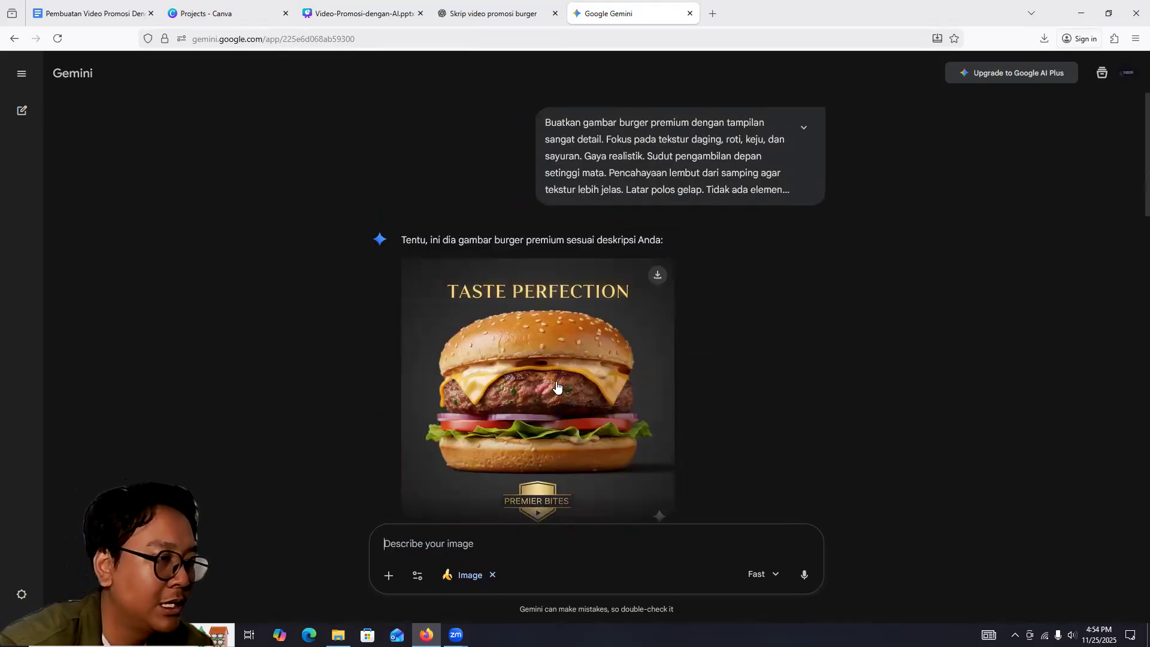
scroll(494, 384, "down", 2)
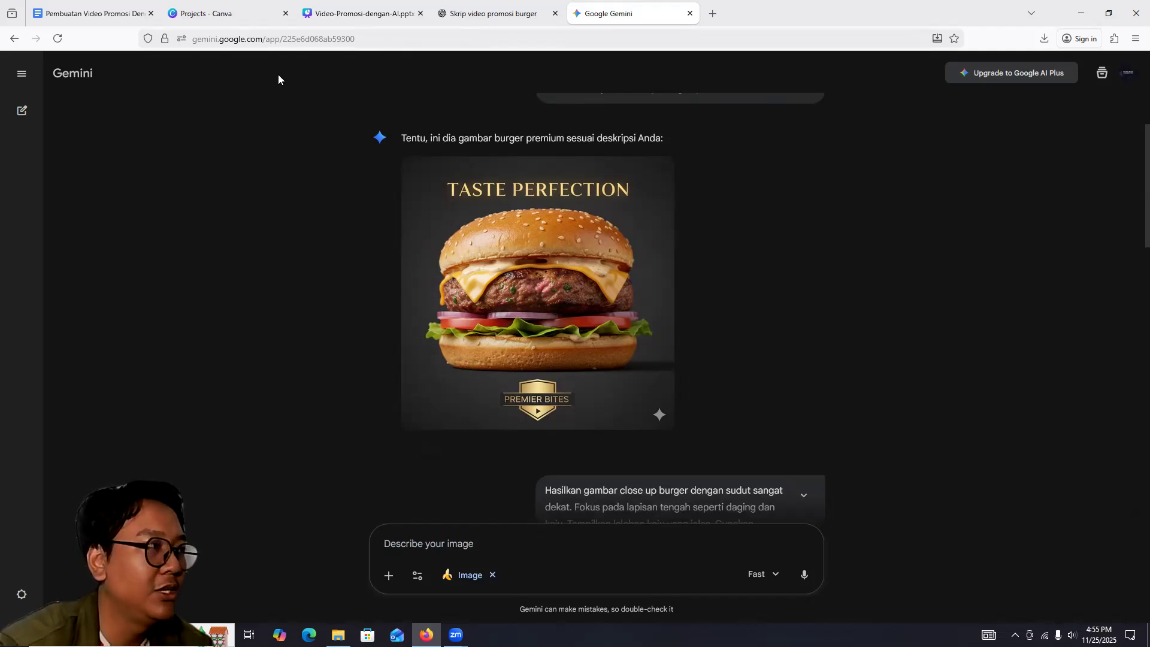
Switch to the Canva presentation and show it full screen from slide 40, advancing to the "Terimakasih" slide
left_click(301, 16)
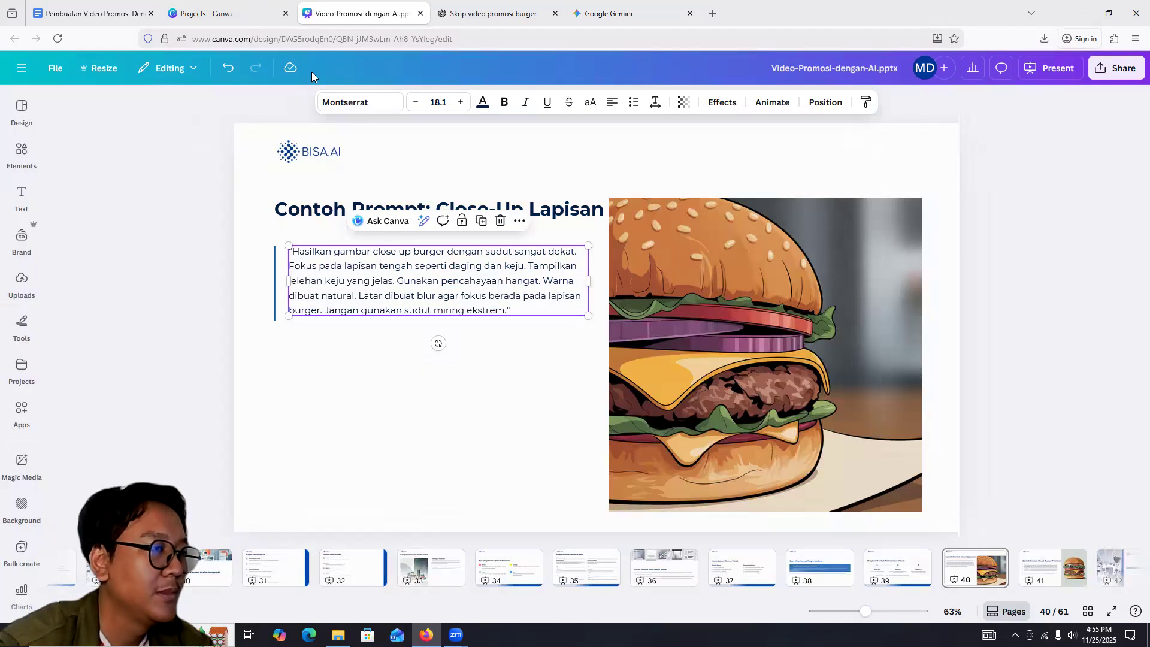
left_click(1112, 611)
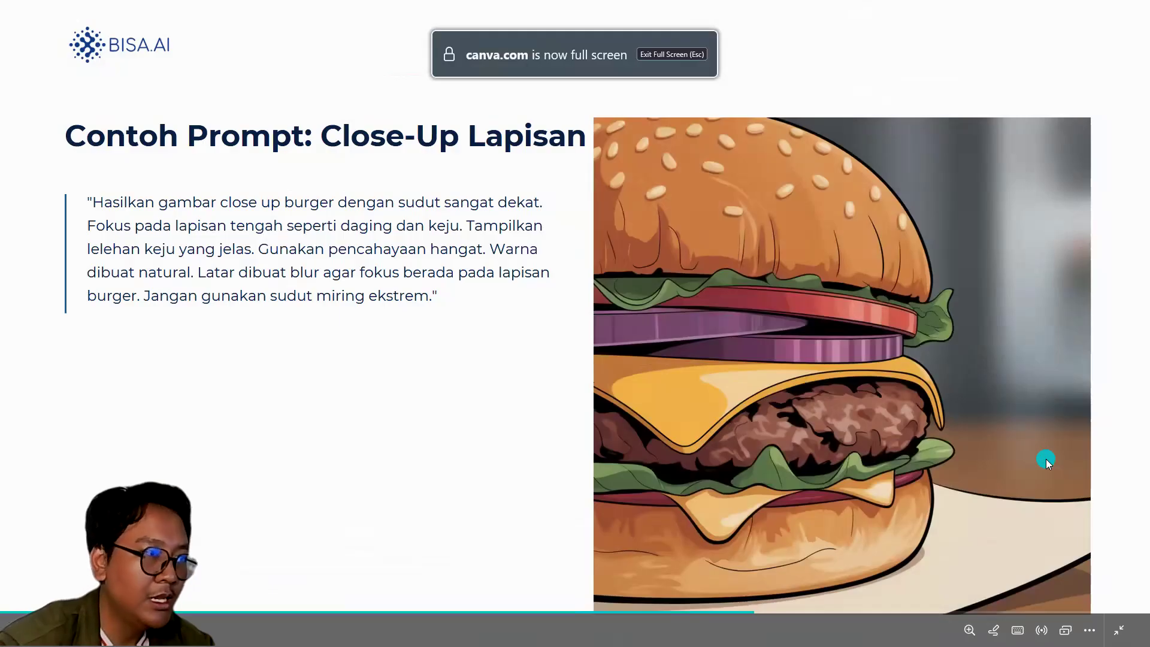
left_click(1046, 459)
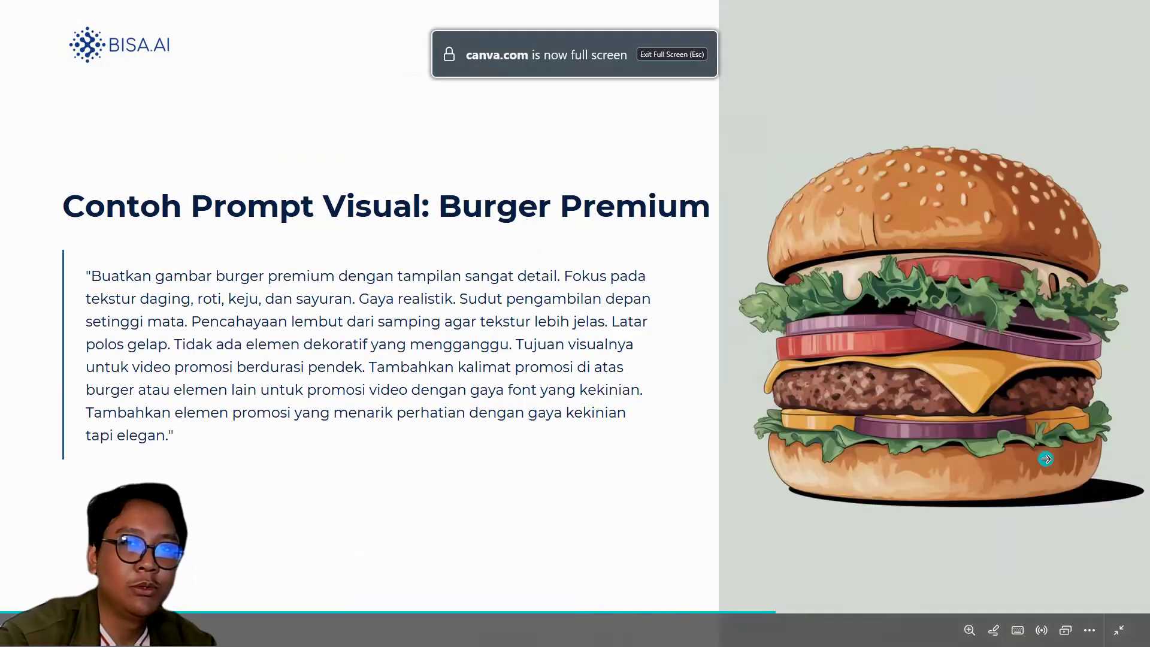
left_click(1046, 459)
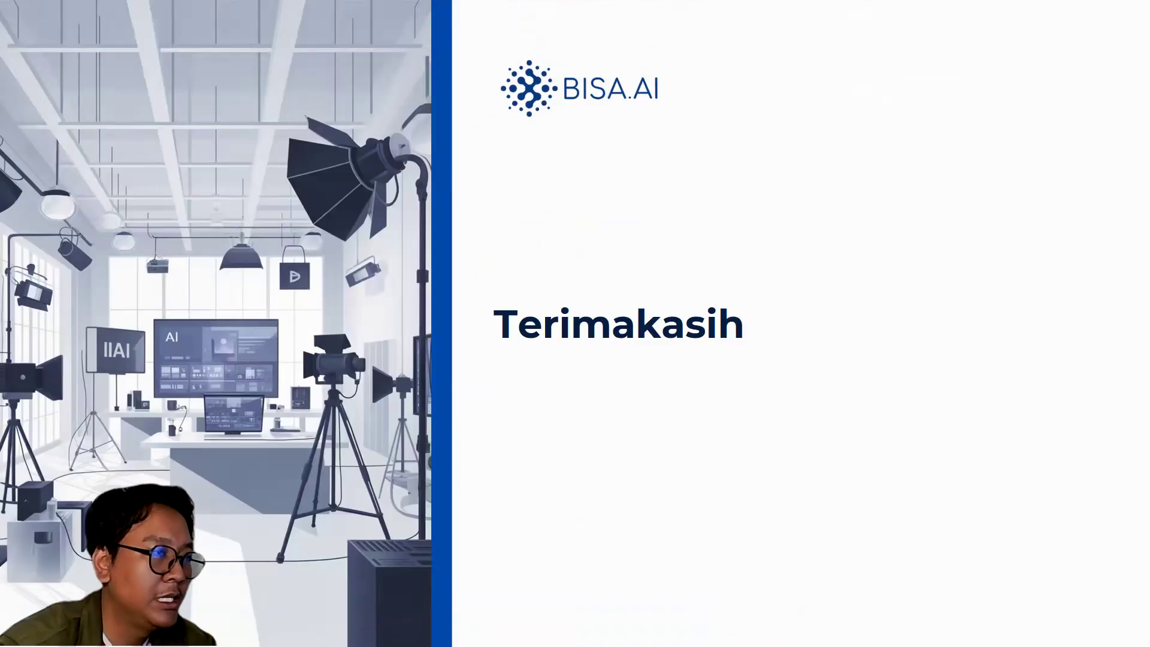